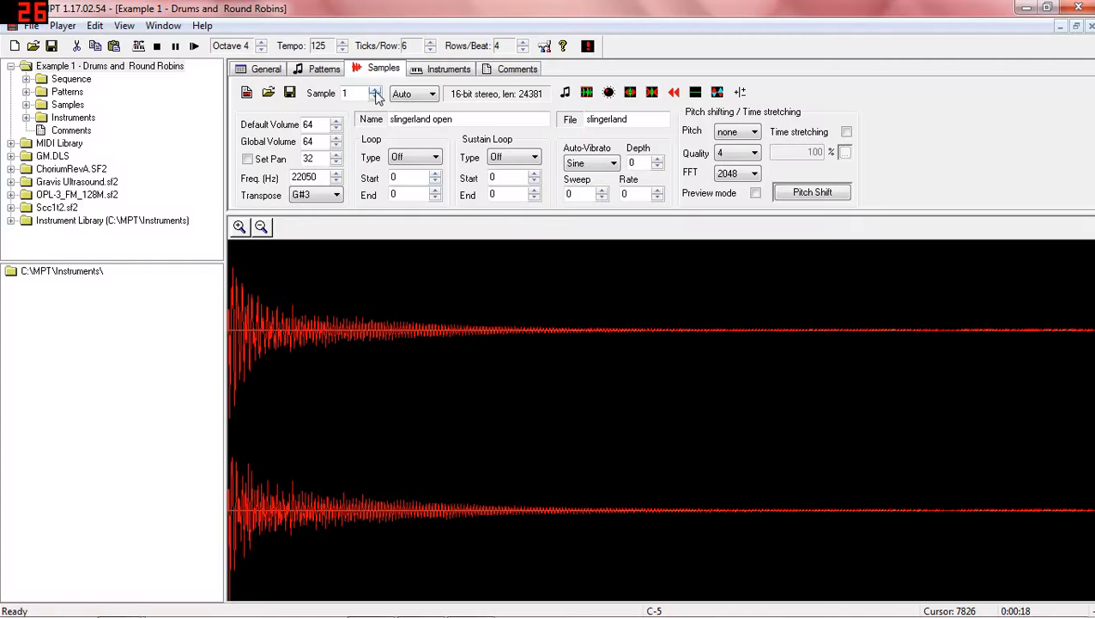
Step through the Slingerland snare samples starting from sample 1 and compare the sound and waveform of each hit.
left_click(375, 91)
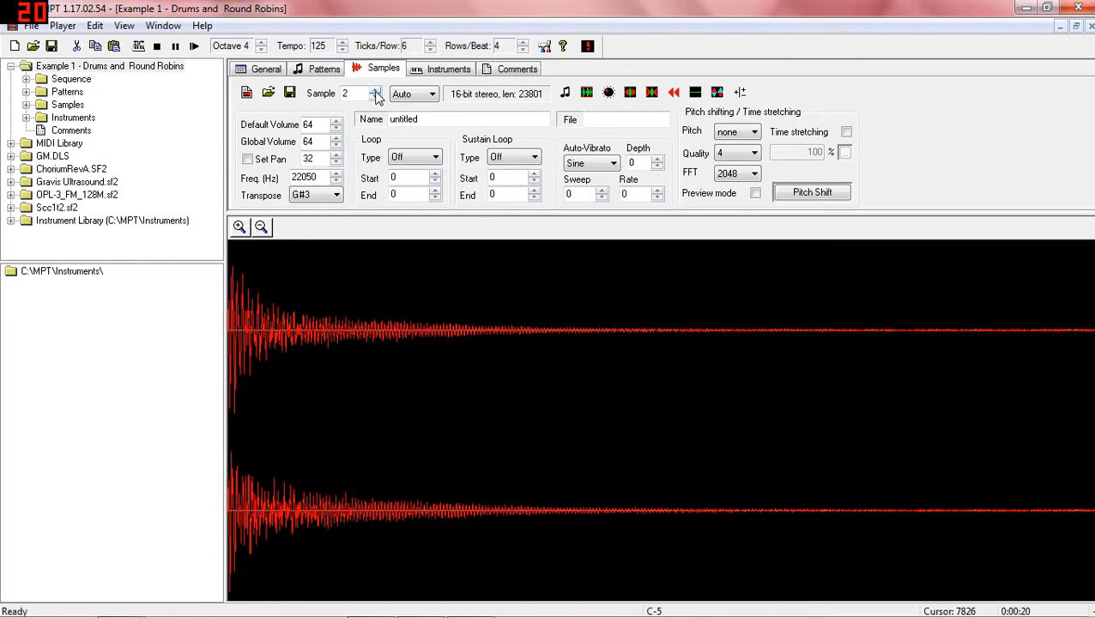
left_click(375, 91)
left_click(375, 91)
key("a")
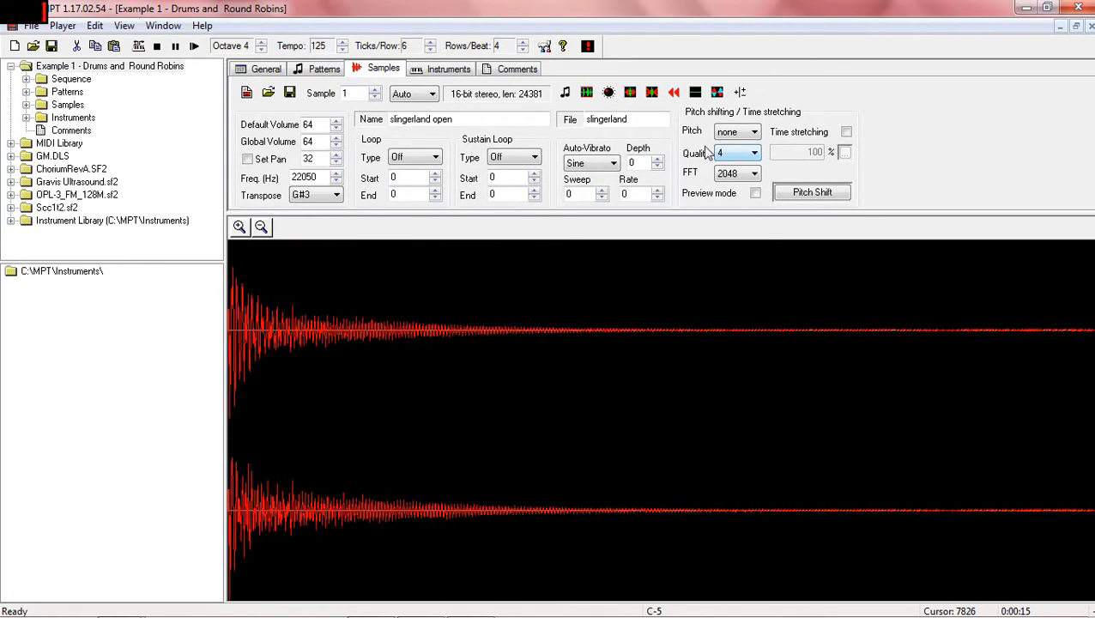
left_click(375, 91)
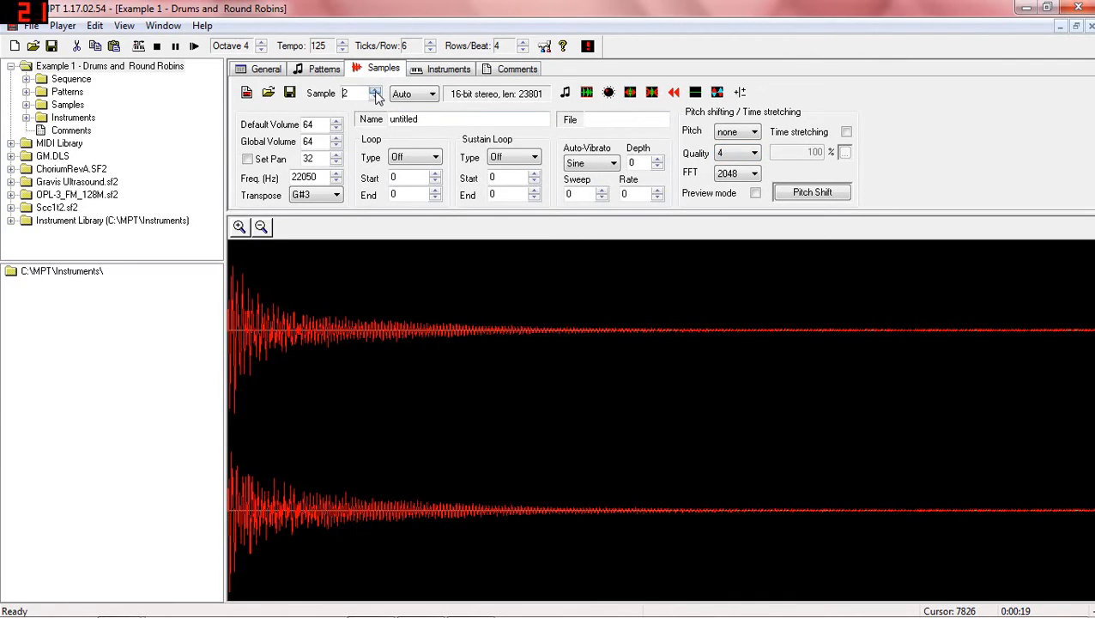
left_click(375, 91)
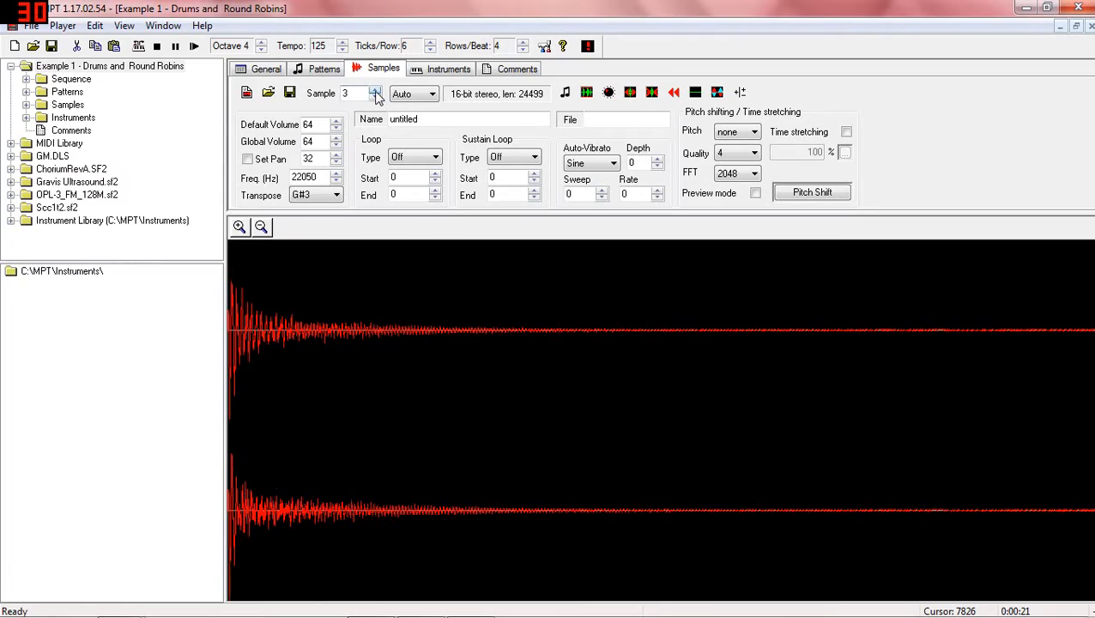
left_click(375, 91)
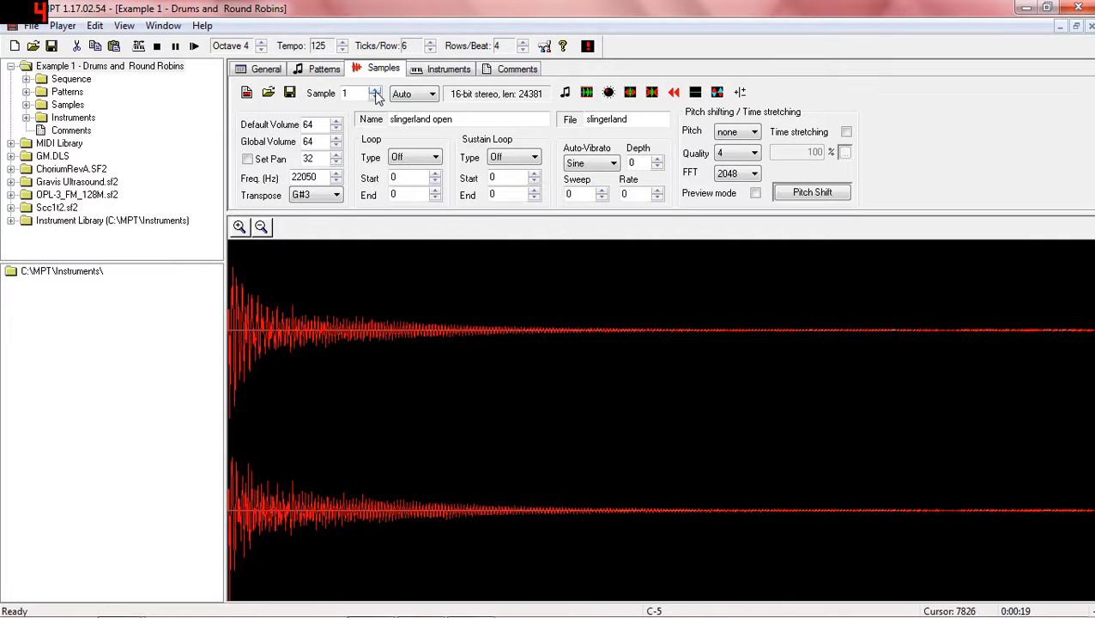
left_click(375, 91)
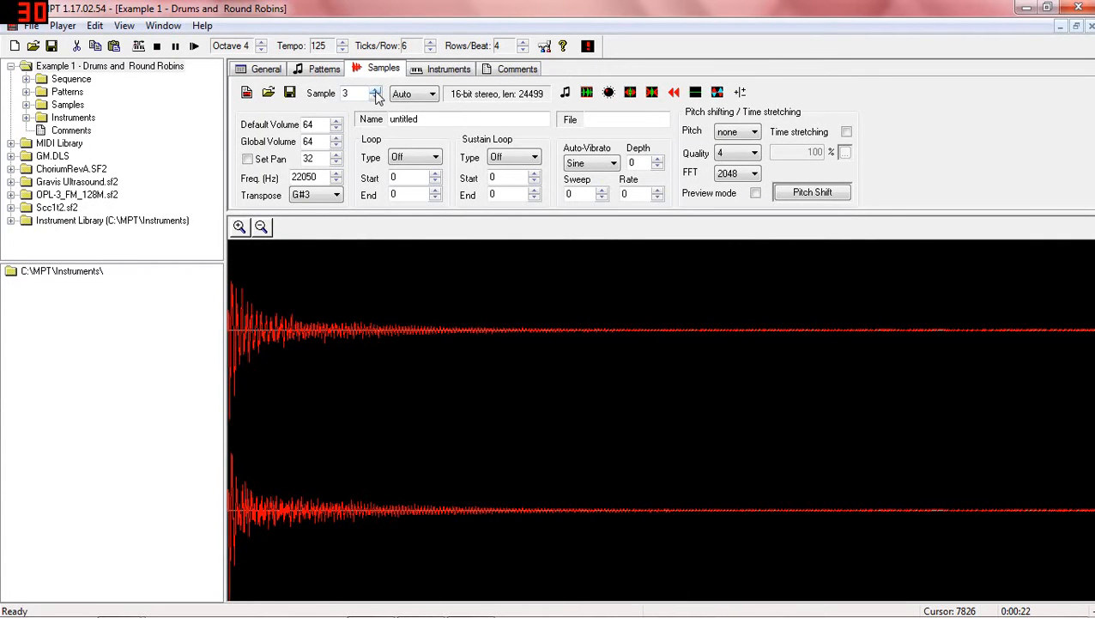
left_click(375, 91)
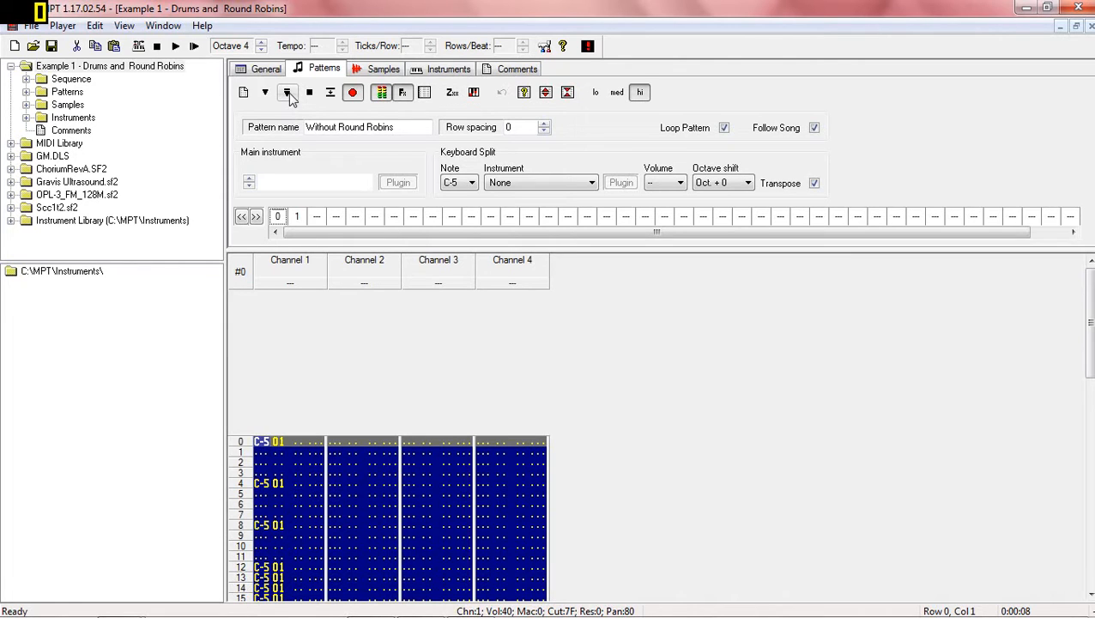
Play the "Without Round Robins" drum pattern and then the "With Round Robins" pattern to compare them.
left_click(288, 93)
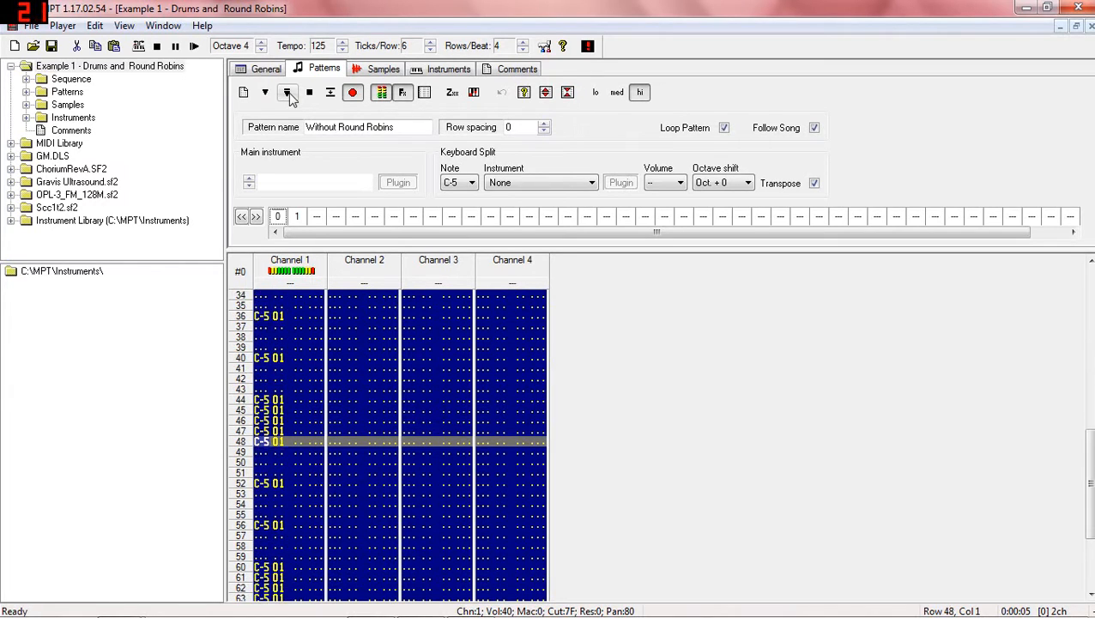
left_click(309, 93)
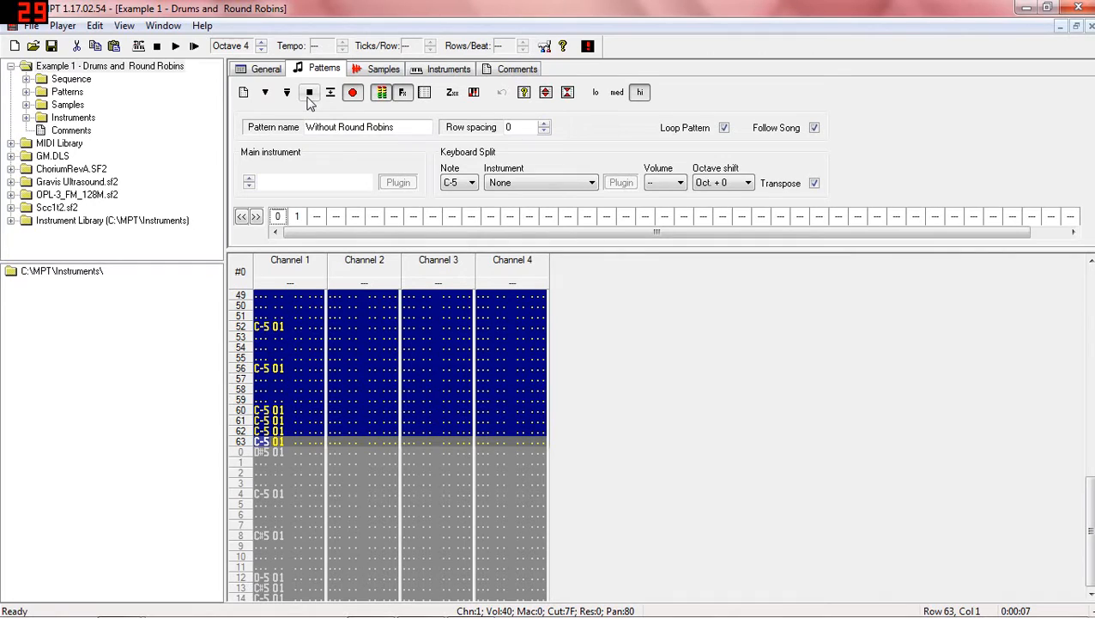
left_click(296, 217)
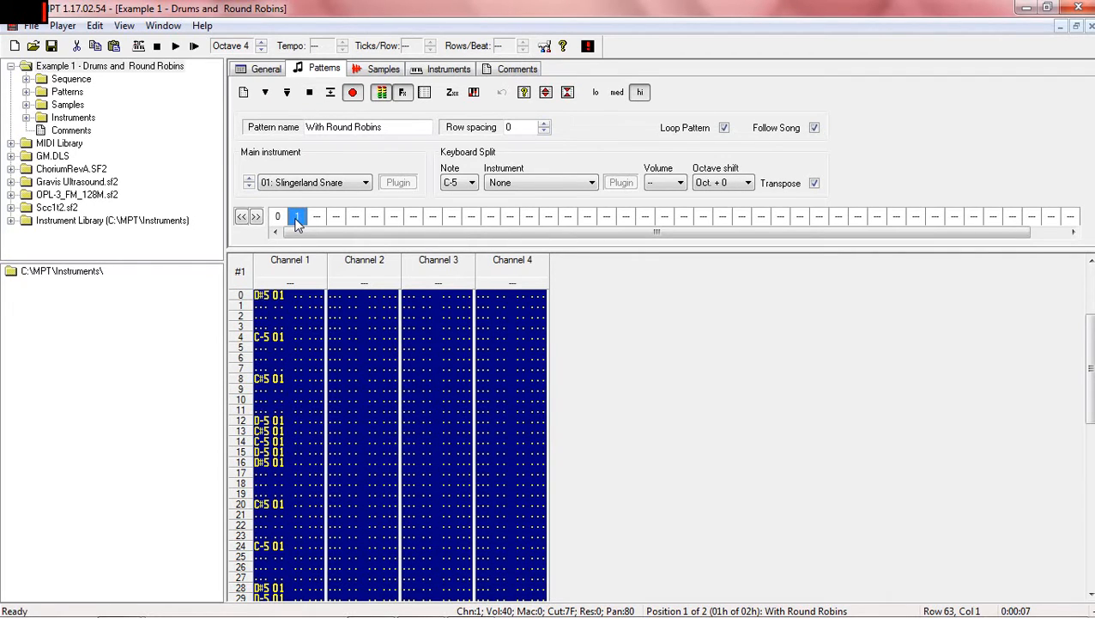
left_click(288, 95)
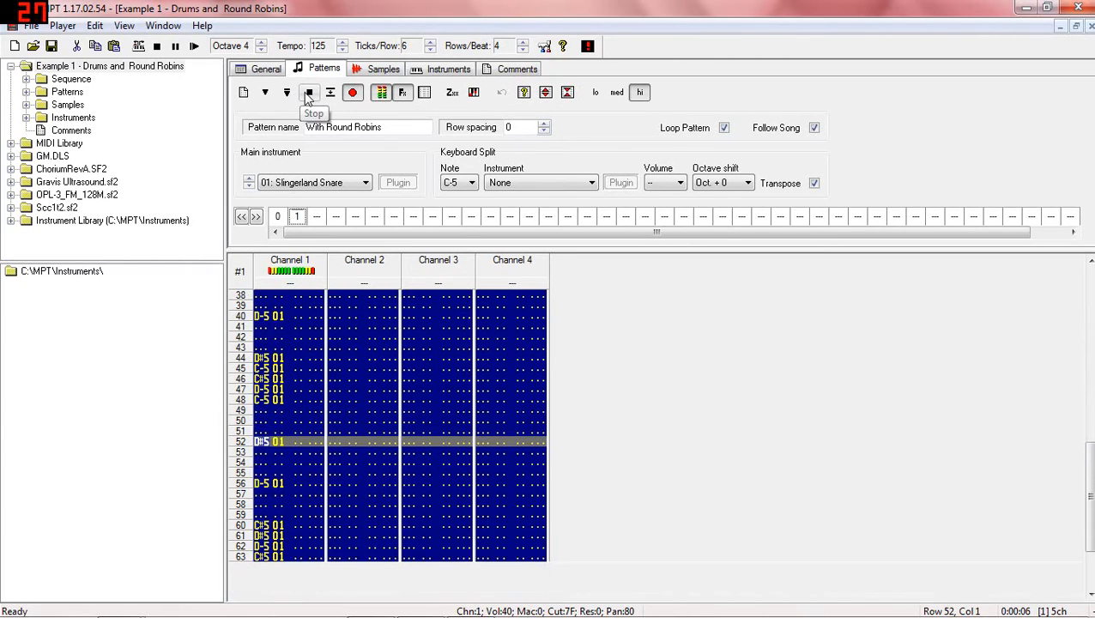
left_click(309, 96)
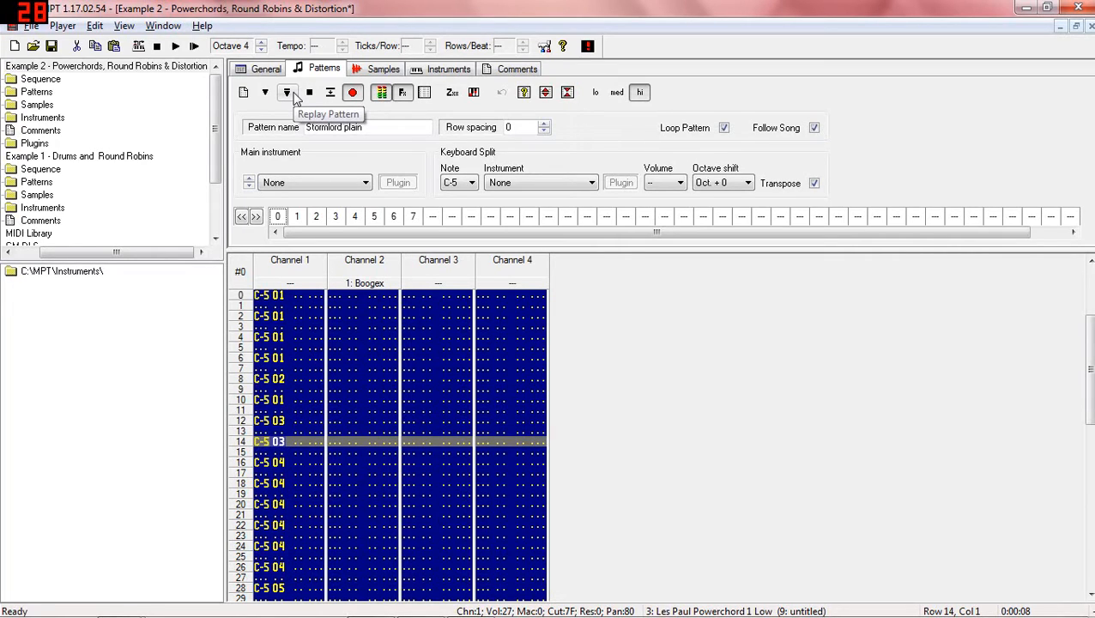
Listen to the "Stormlord plain" power chord pattern of Example 2 and stop playback.
left_click(292, 97)
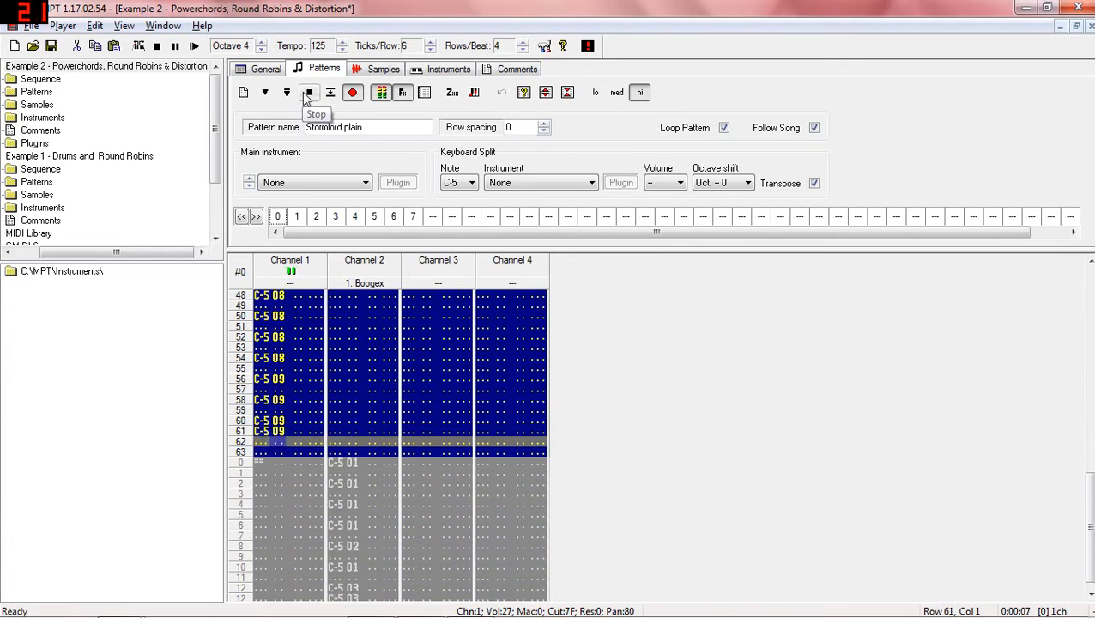
left_click(306, 96)
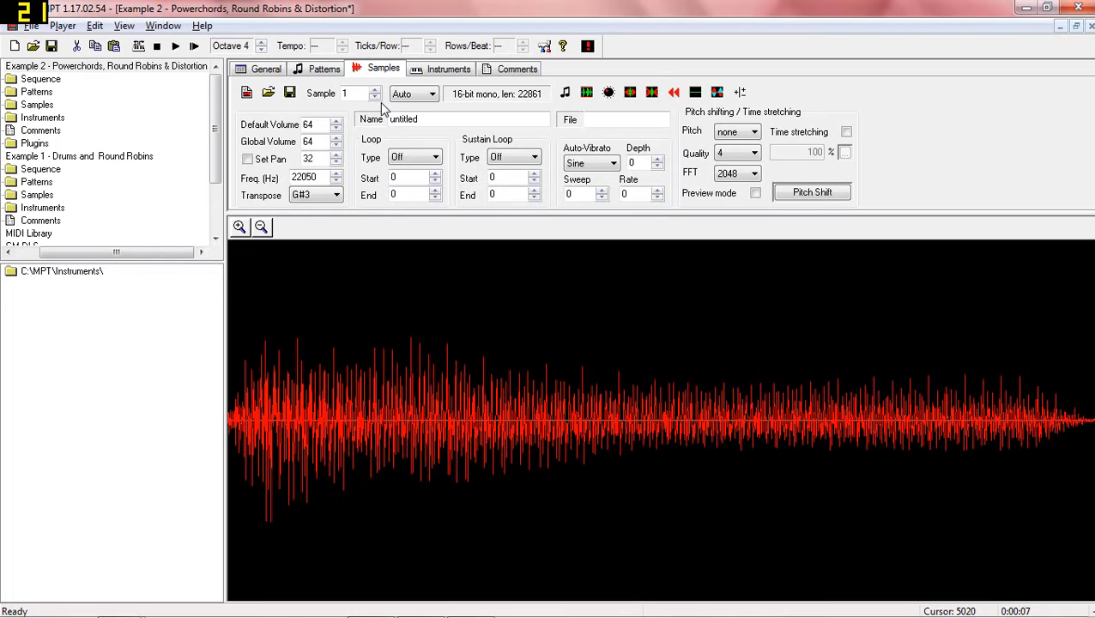
left_click(195, 46)
left_click(157, 46)
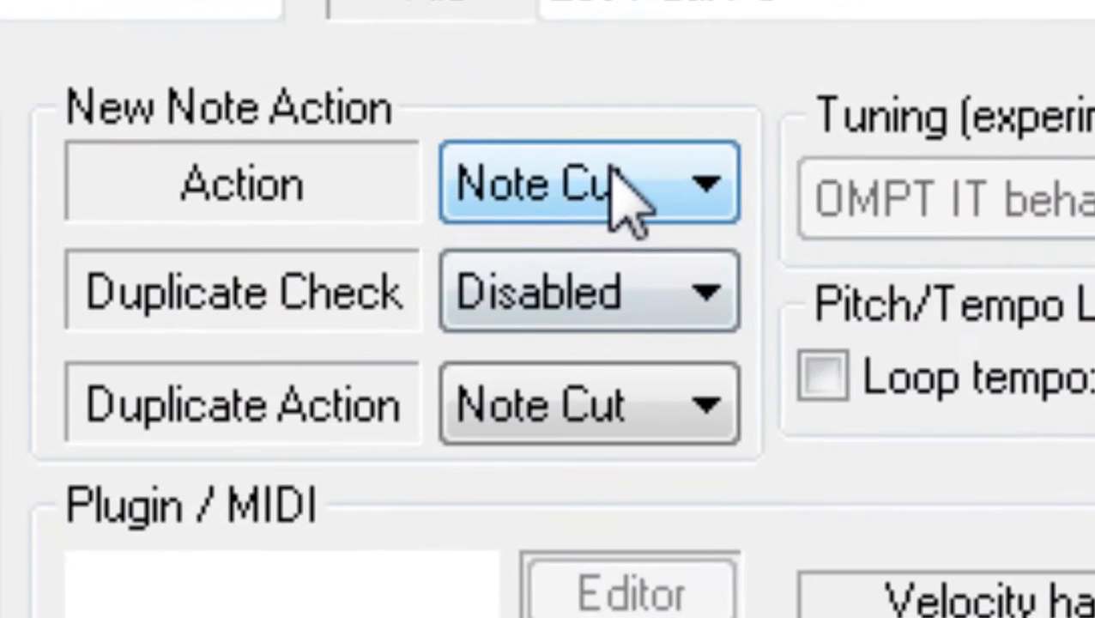
Set the New Note Action to Note Fade for the Les Paul Powerchord instruments.
left_click(645, 135)
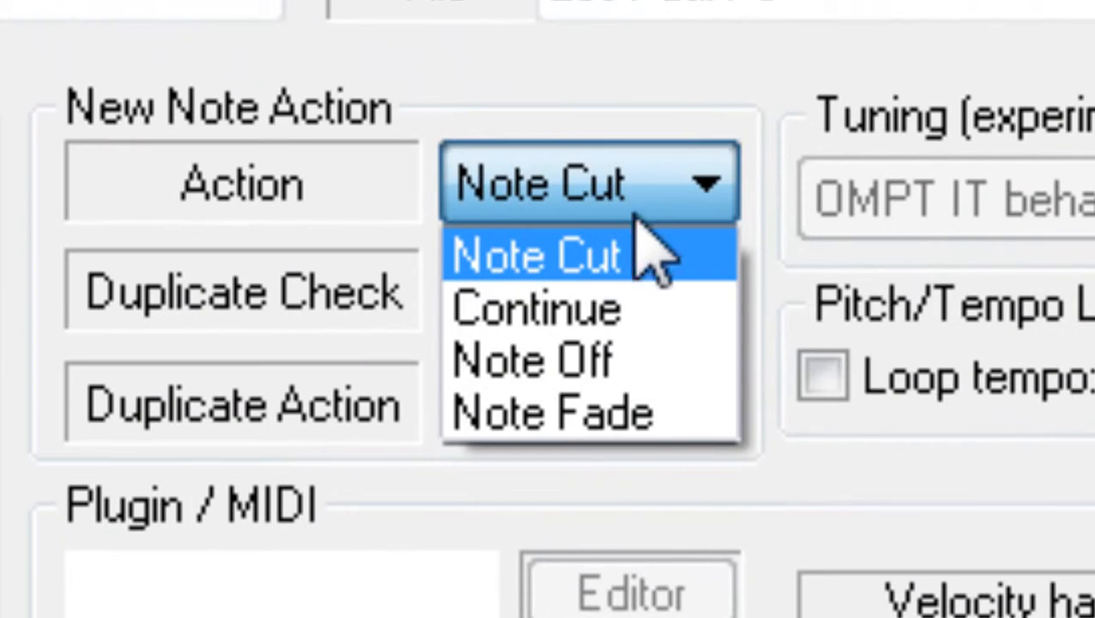
left_click(672, 433)
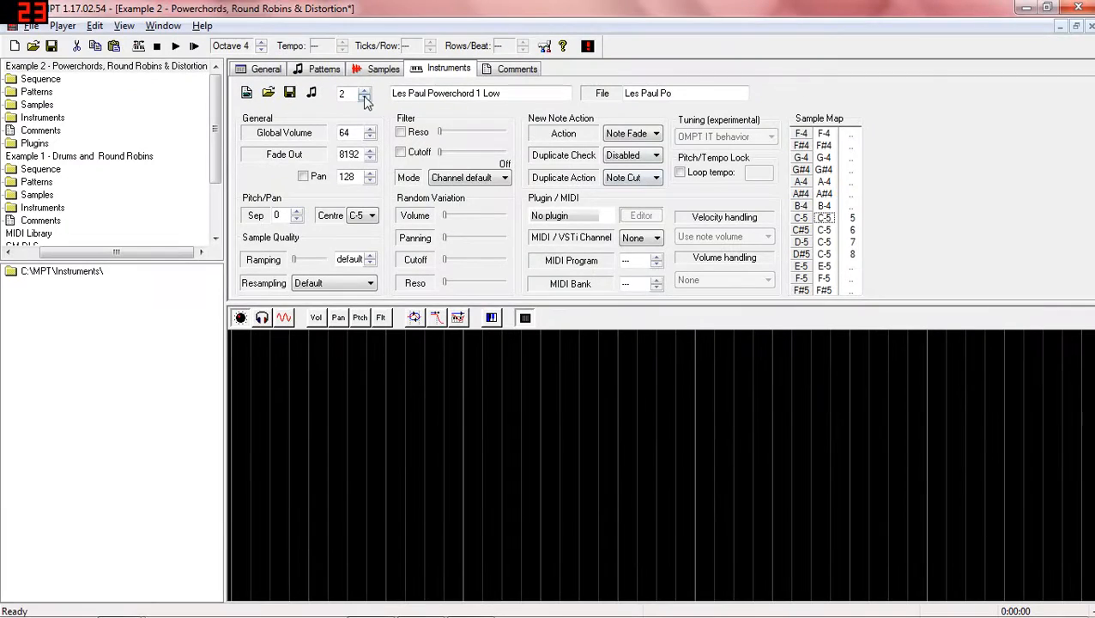
left_click(461, 69)
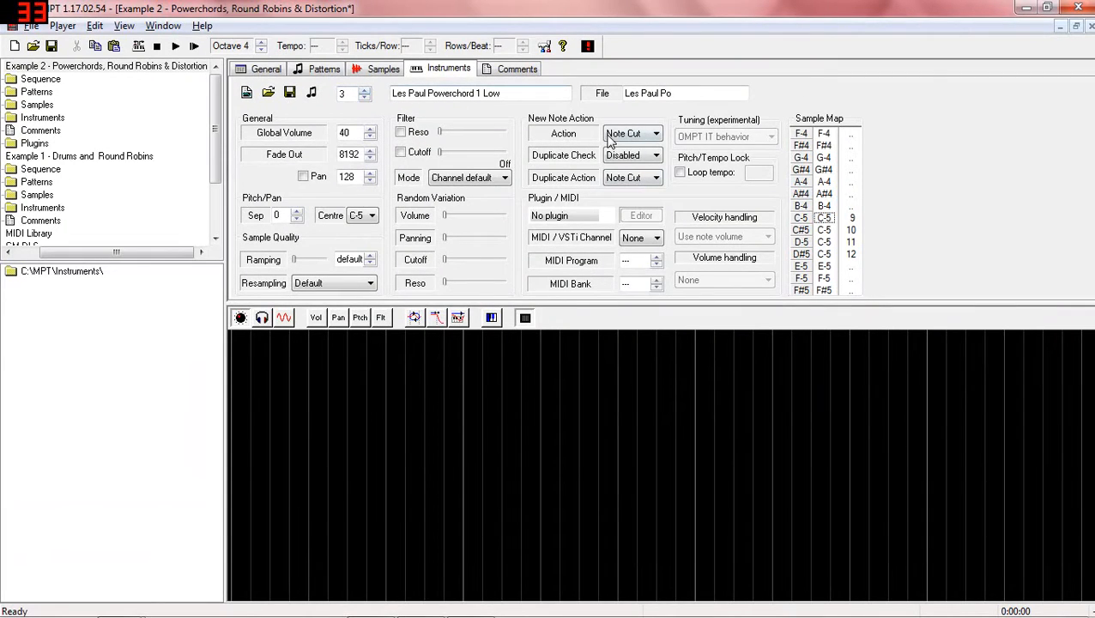
left_click(949, 160)
left_click(626, 178)
Replay the "Stormlord plain" pattern to compare the guitar chords with and without the New Note Action.
left_click(319, 68)
left_click(288, 94)
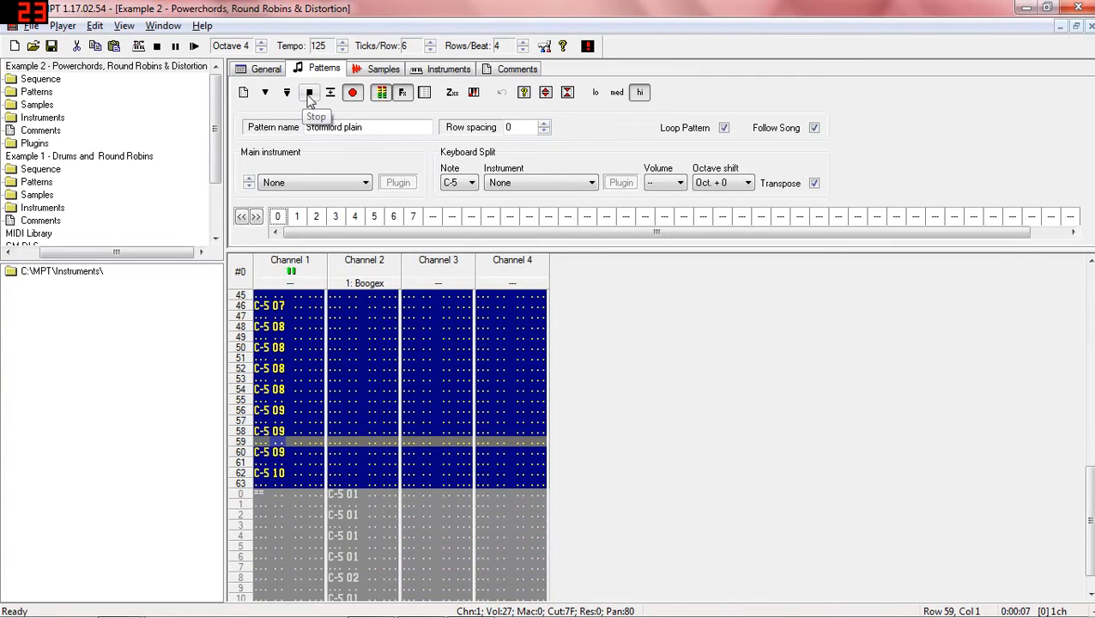
left_click(310, 97)
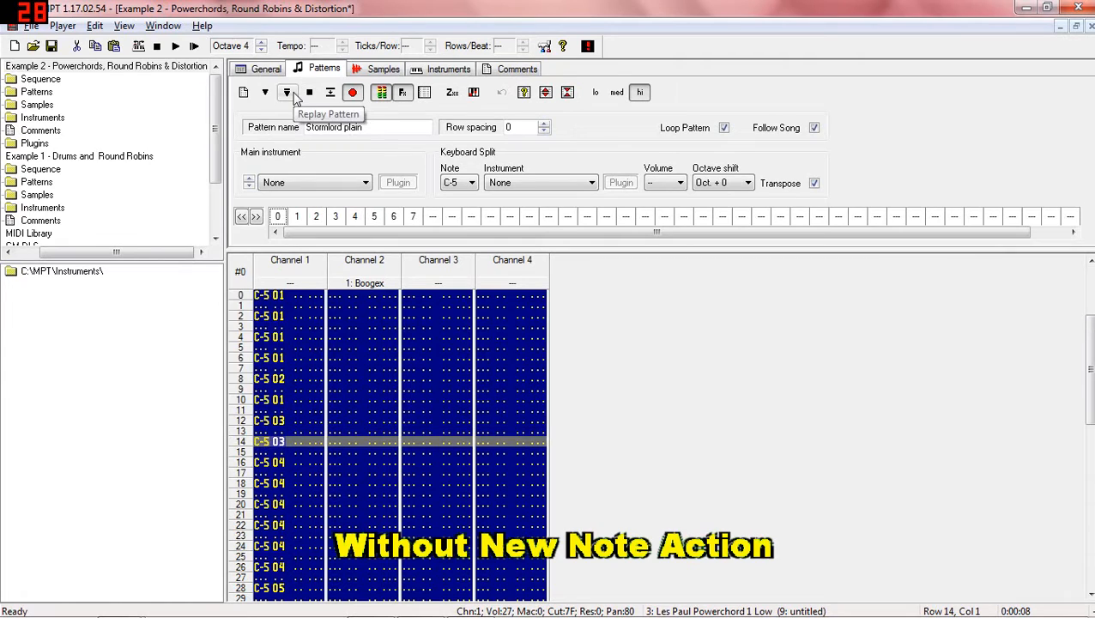
left_click(288, 93)
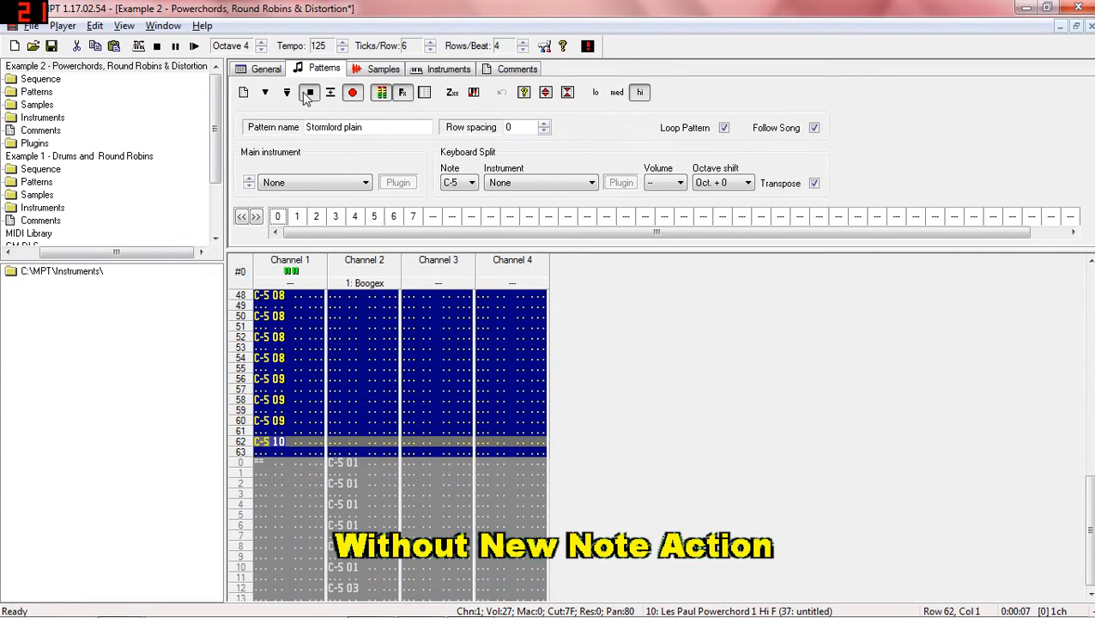
left_click(307, 96)
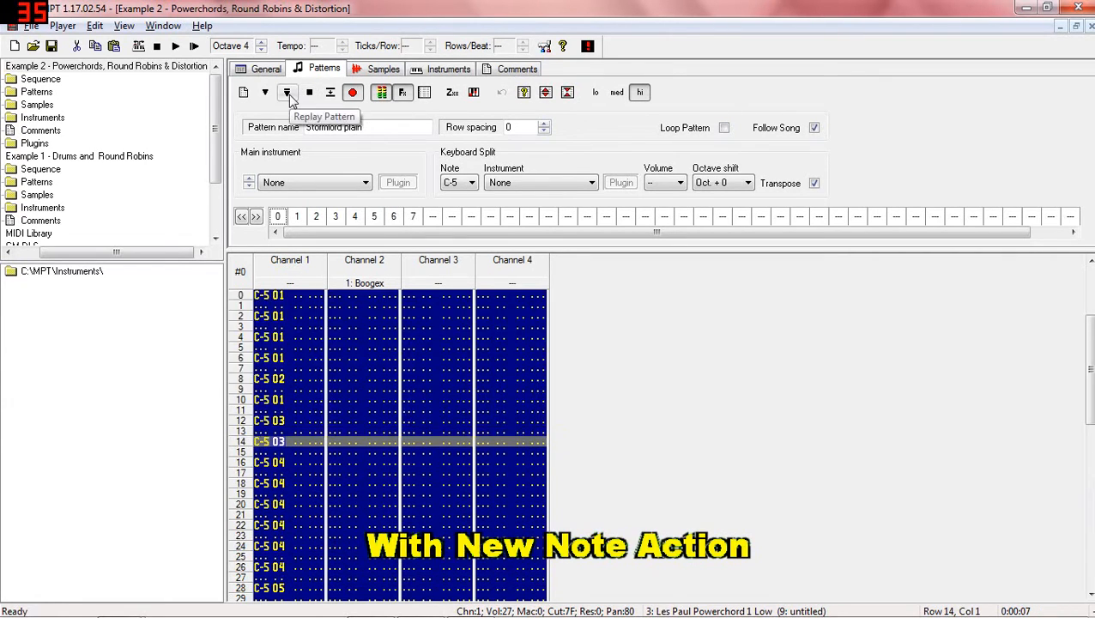
left_click(288, 93)
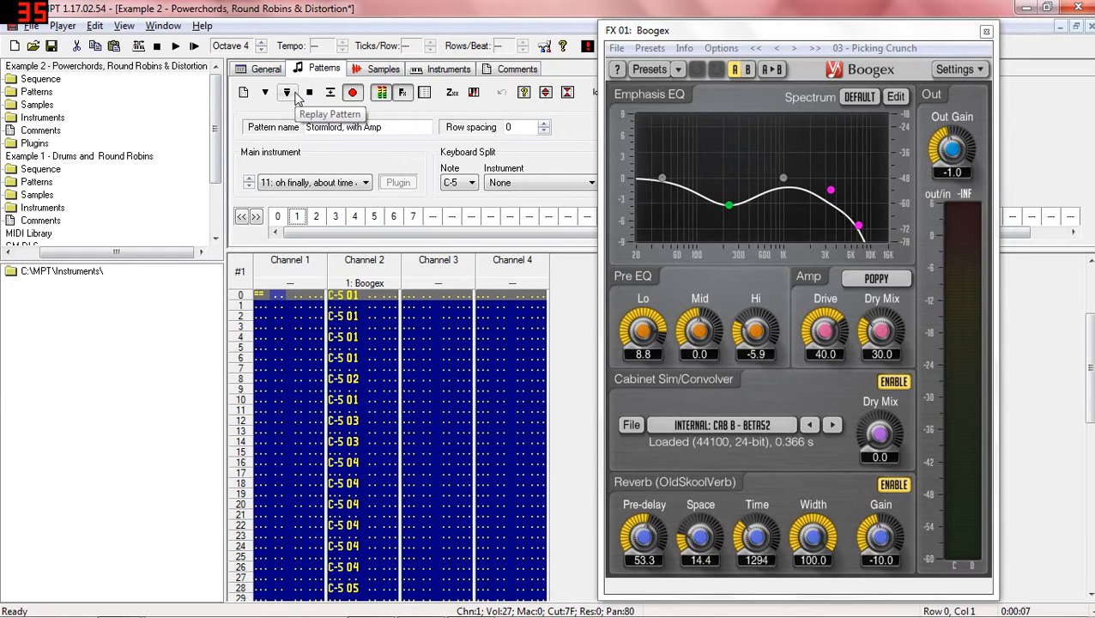
Audition the patterns "Stormlord, with Amp", "with round robins + amp" and "with Drums", stopping playback after each.
left_click(296, 95)
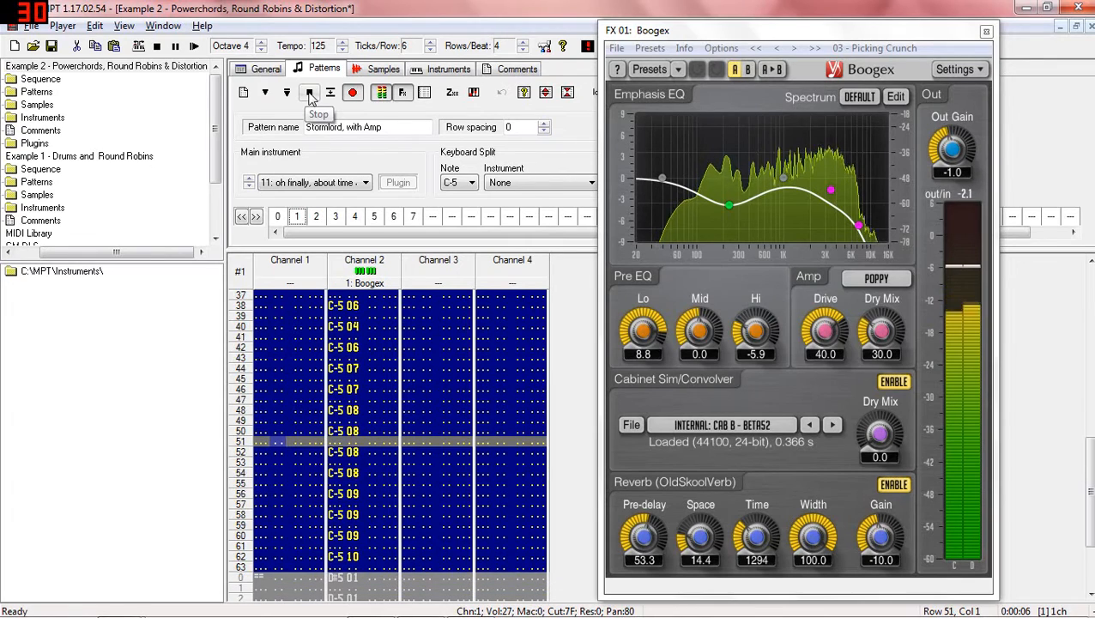
left_click(310, 93)
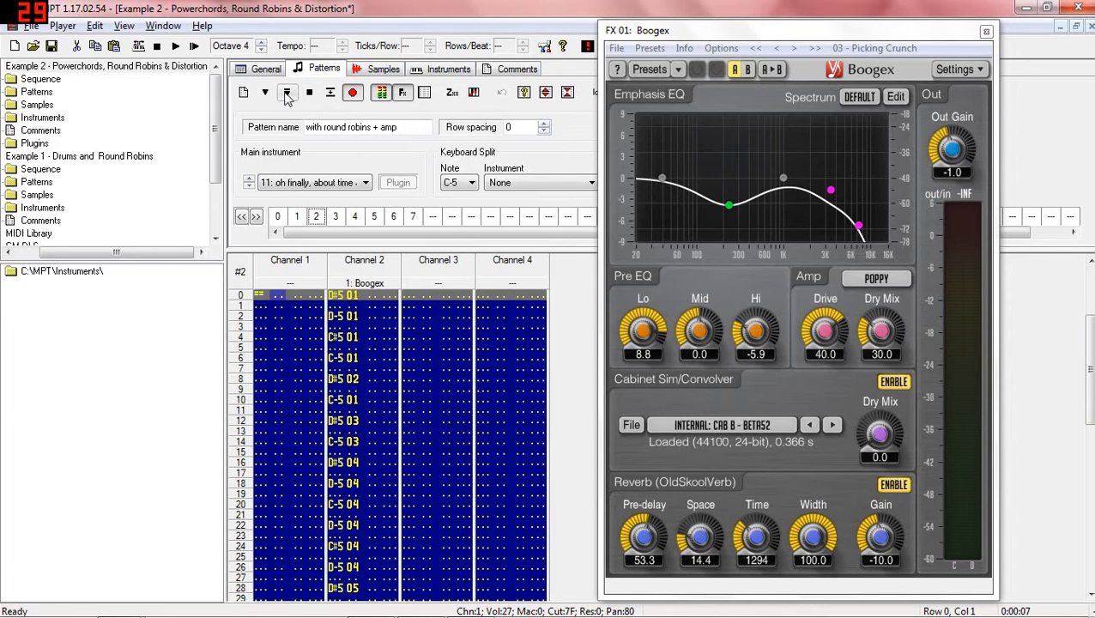
left_click(287, 97)
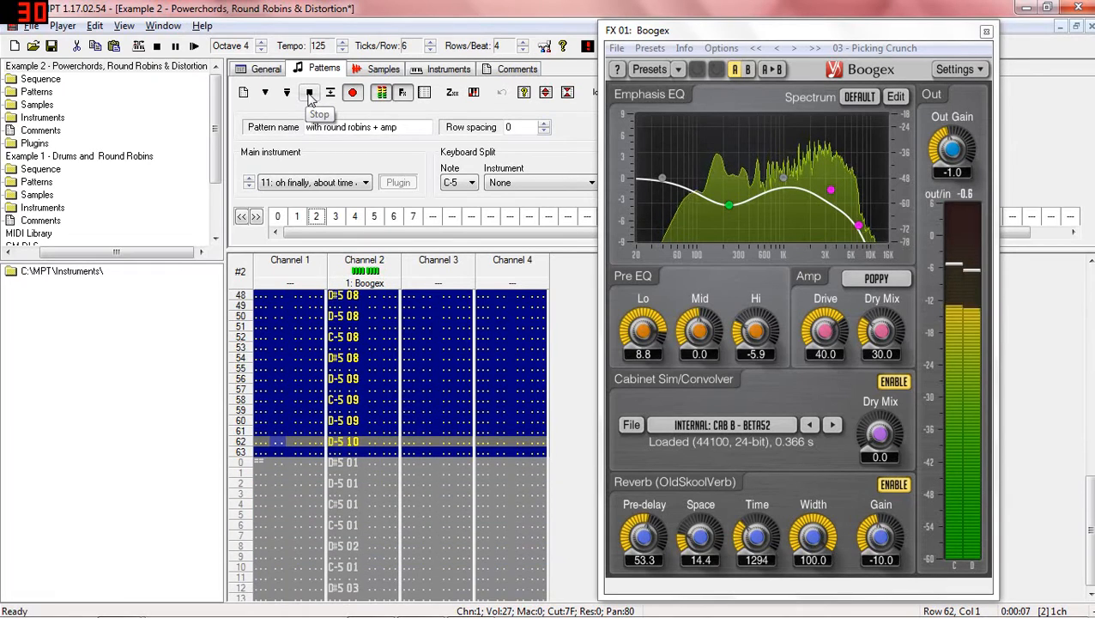
left_click(310, 94)
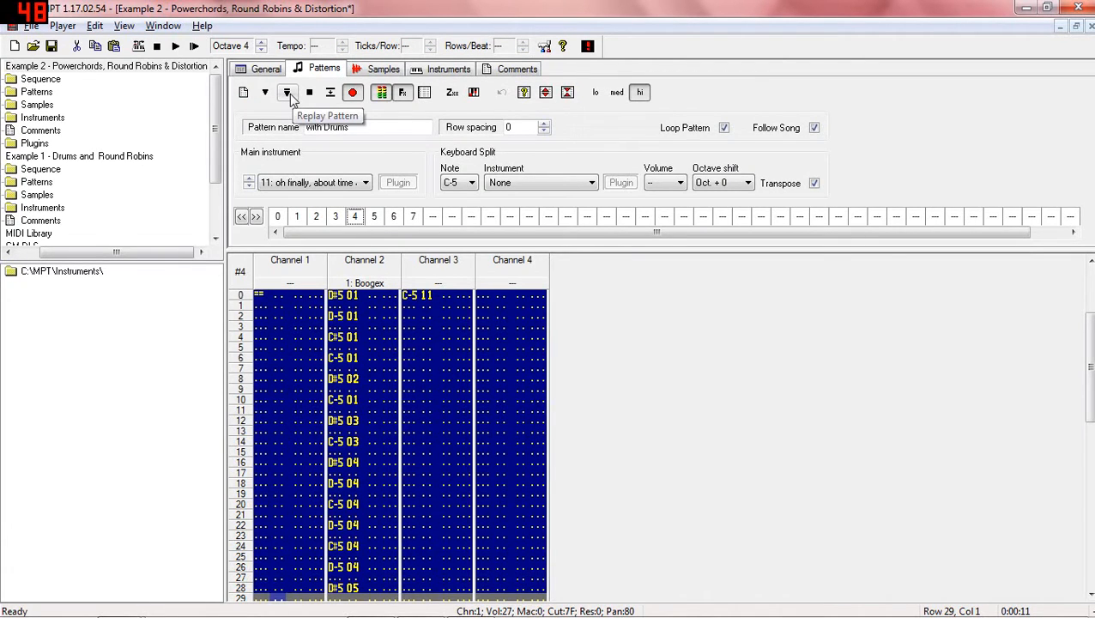
left_click(288, 94)
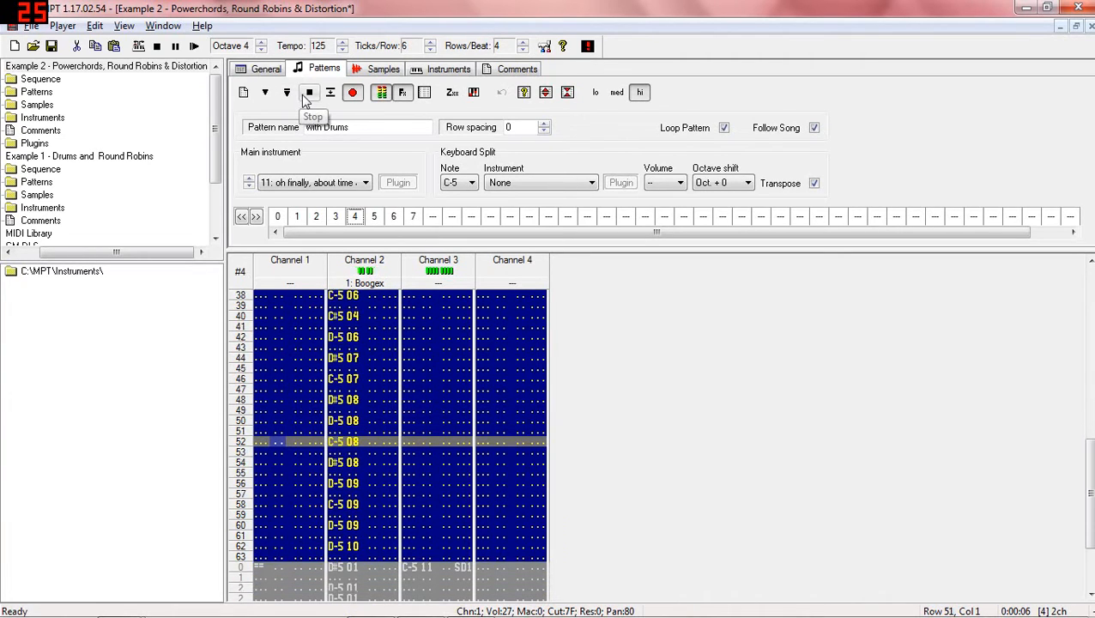
left_click(310, 93)
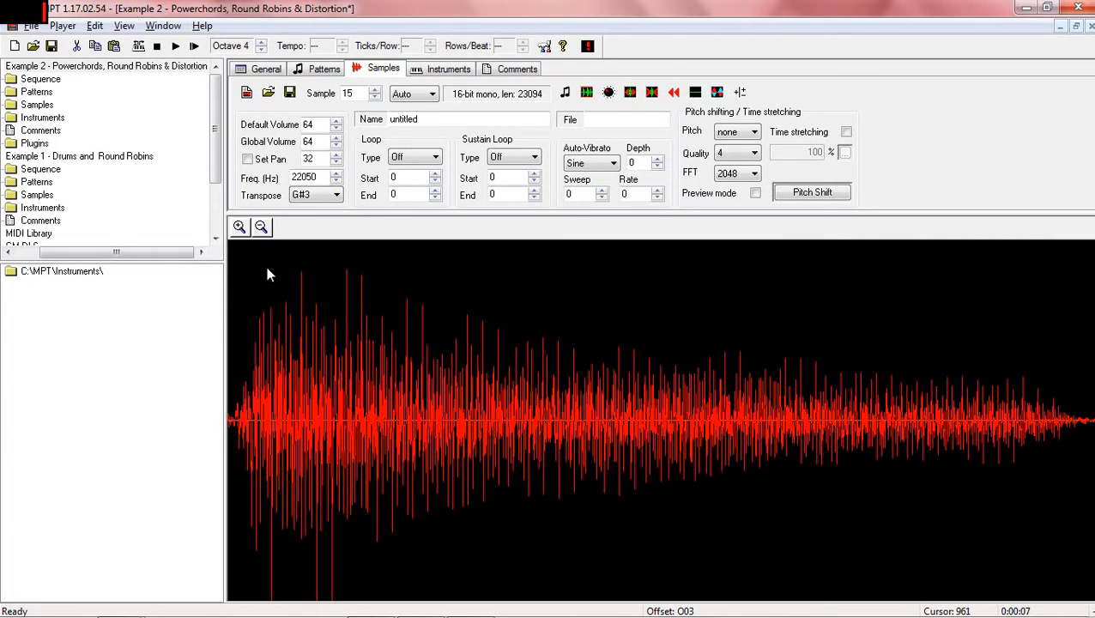
Examine the attack of guitar sample 15 and listen to the "Drums delayed just a hair" pattern with the SD1 note delay in channel 3.
left_click_drag(267, 275, 224, 357)
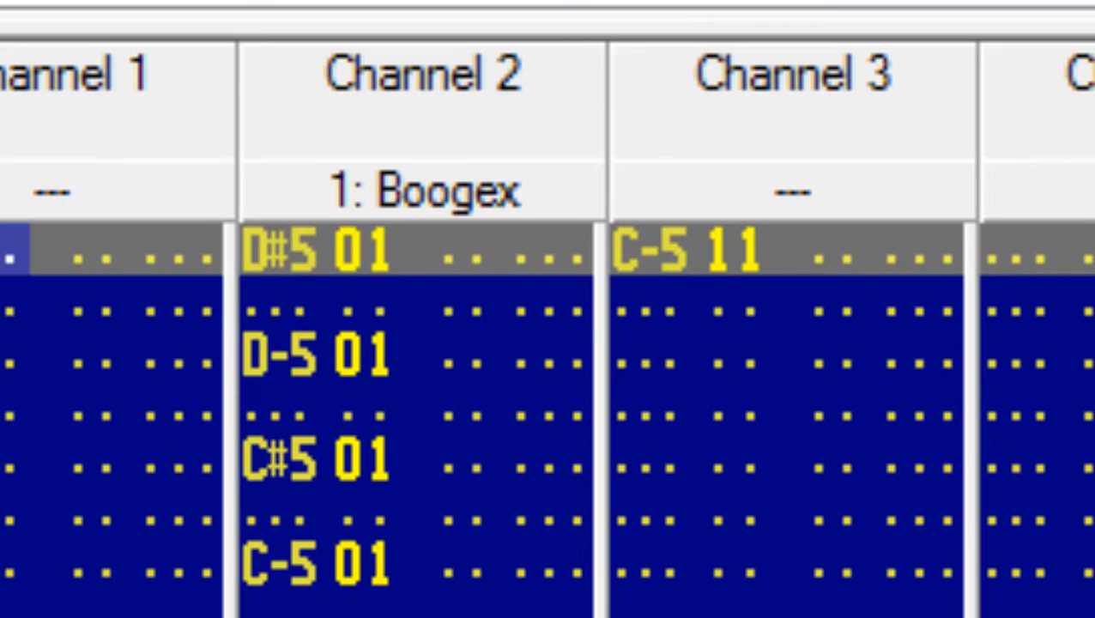
type("SD1")
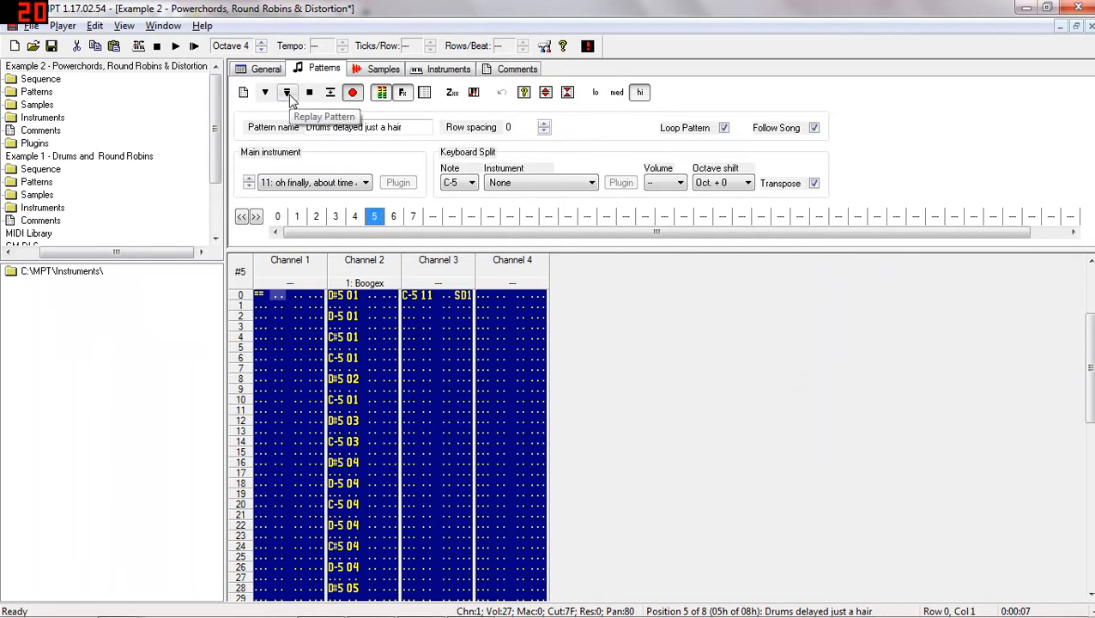
left_click(289, 97)
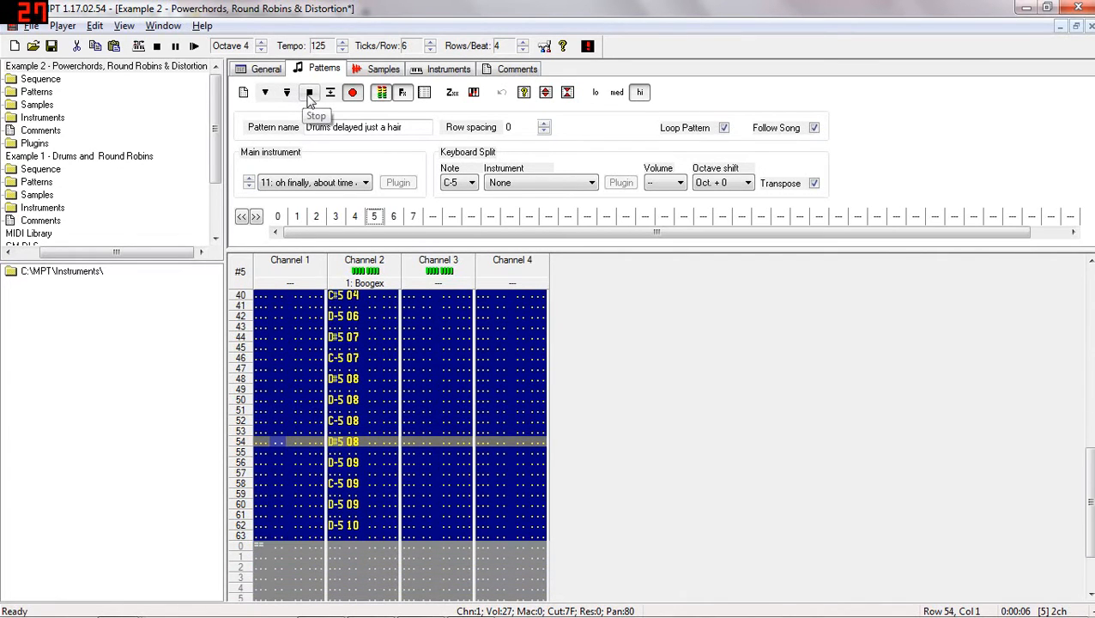
left_click(310, 100)
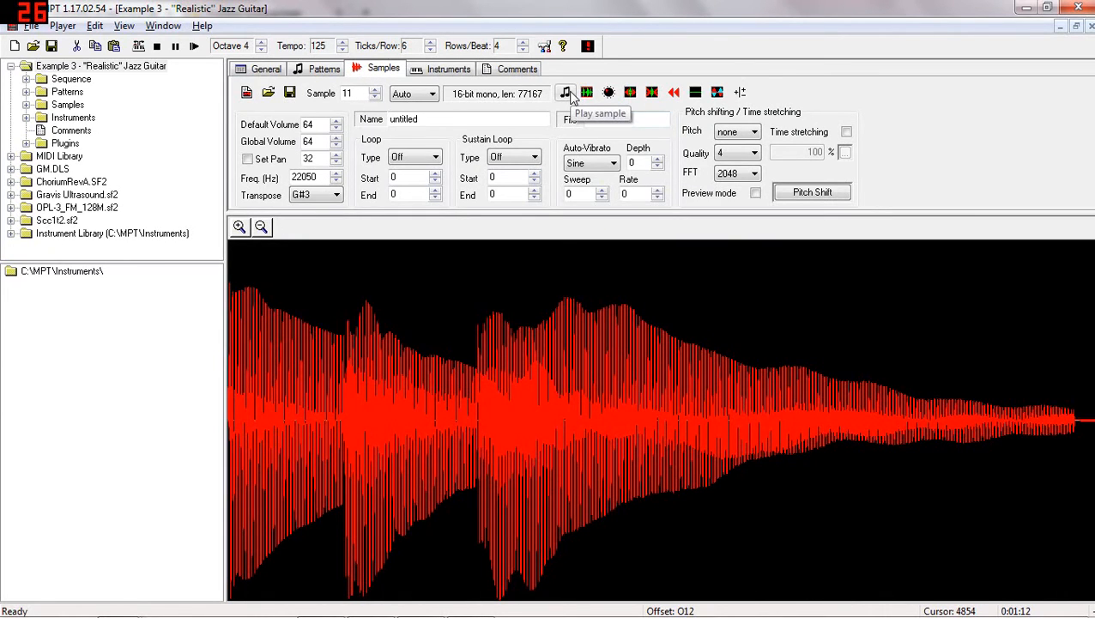
Play jazz guitar sample 11 and select its first note, from the sample start up to the second attack.
left_click(568, 94)
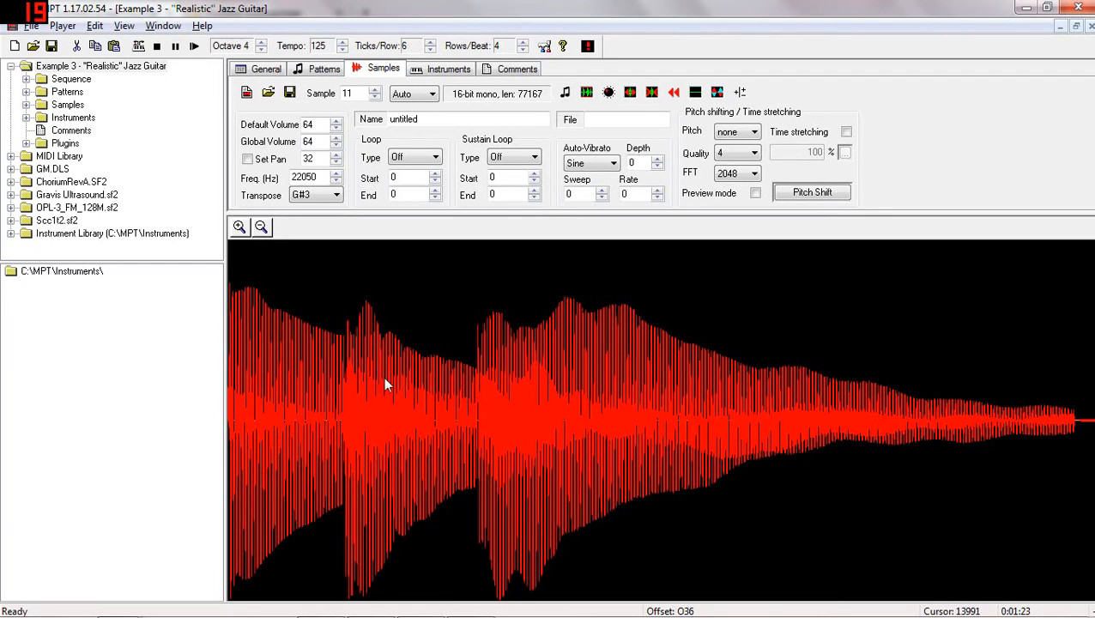
left_click_drag(338, 411, 225, 422)
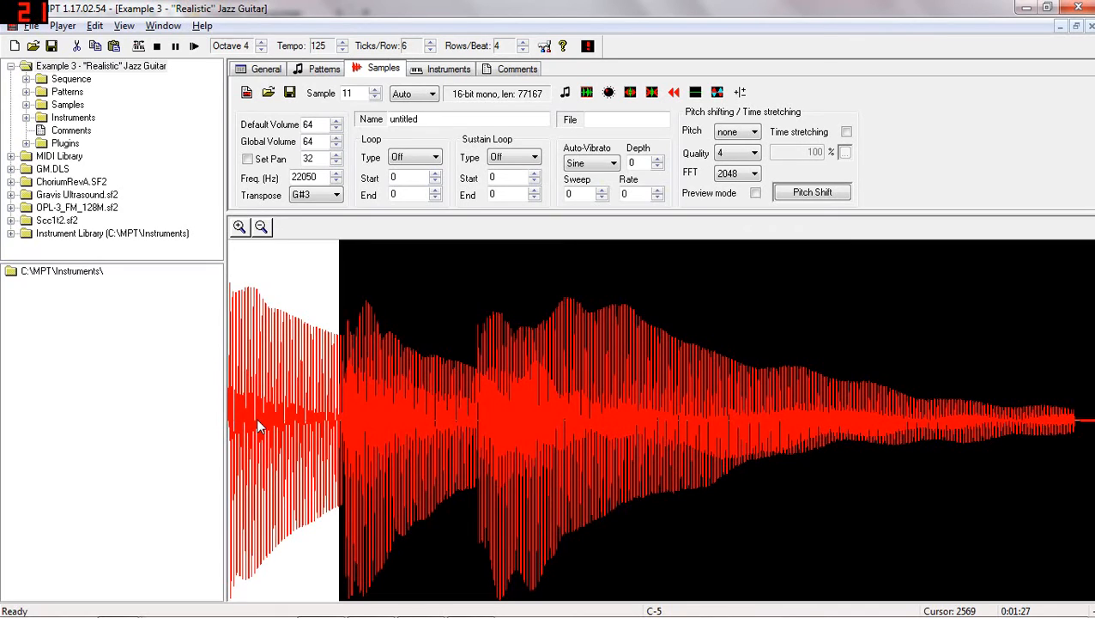
Select the later attacks of jazz guitar sample 11, and play sample 6 in Module1 and select it from its second attack to the end.
left_click(256, 417)
left_click_drag(343, 420, 890, 408)
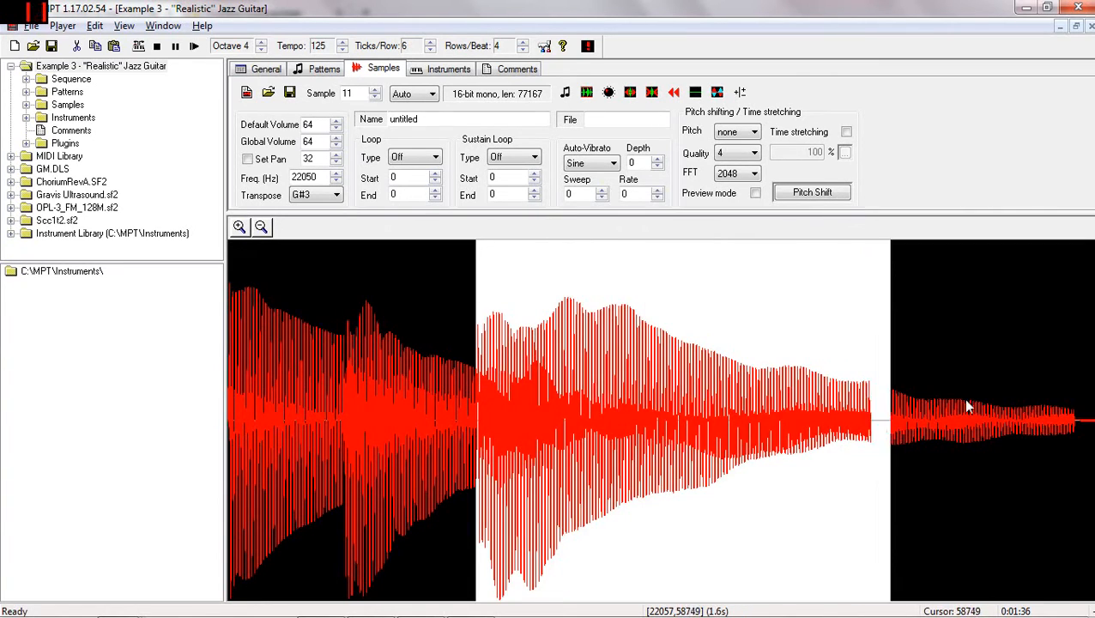
left_click_drag(968, 403, 1087, 387)
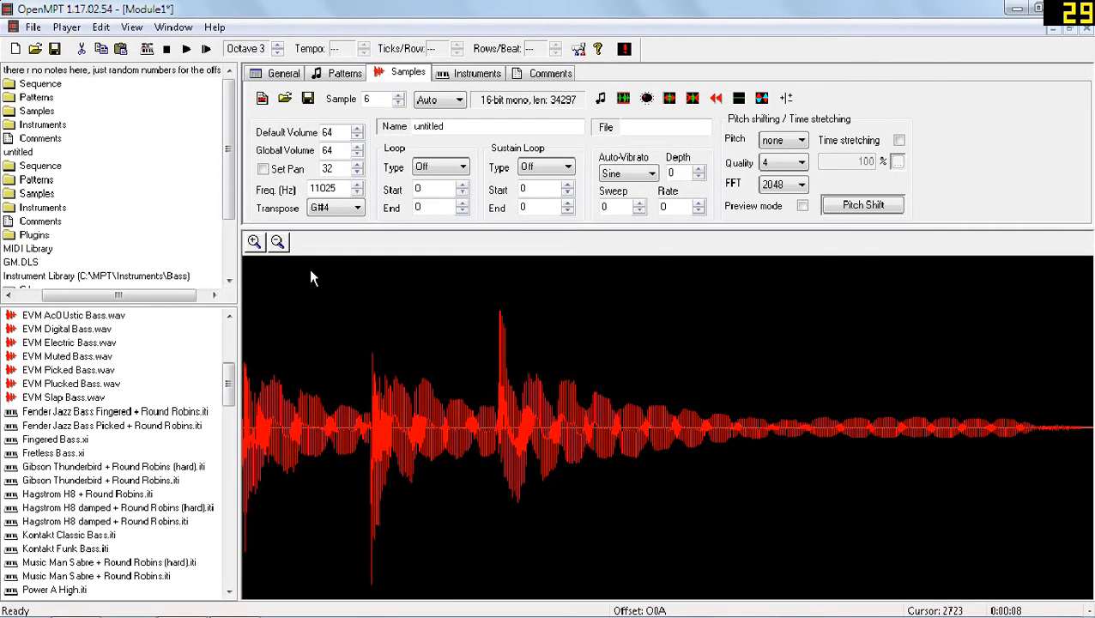
key("q")
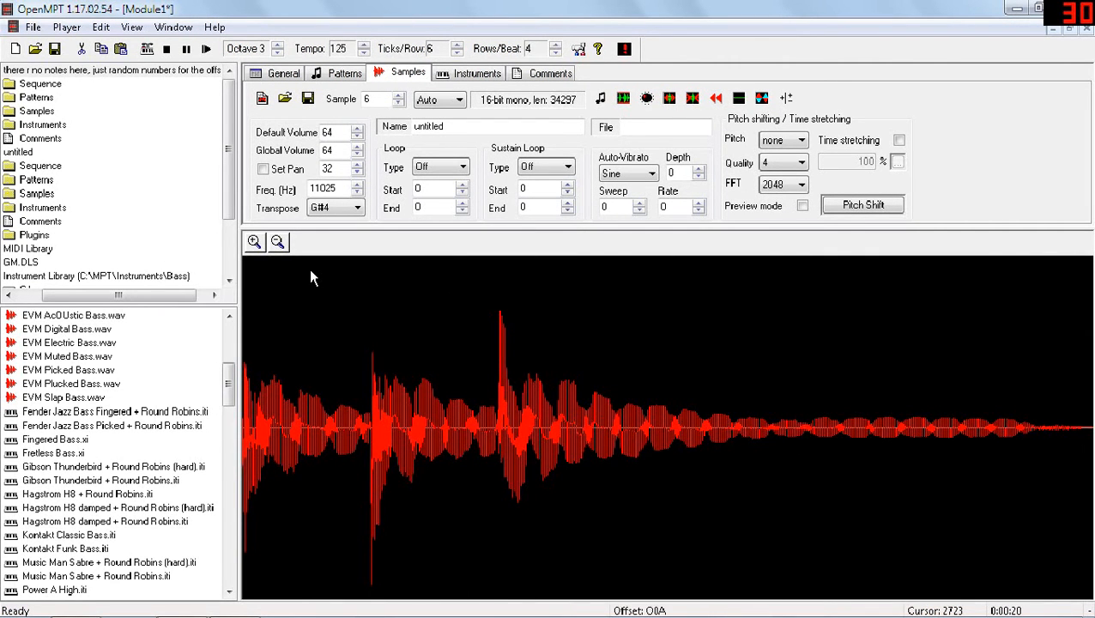
left_click_drag(373, 439, 1092, 466)
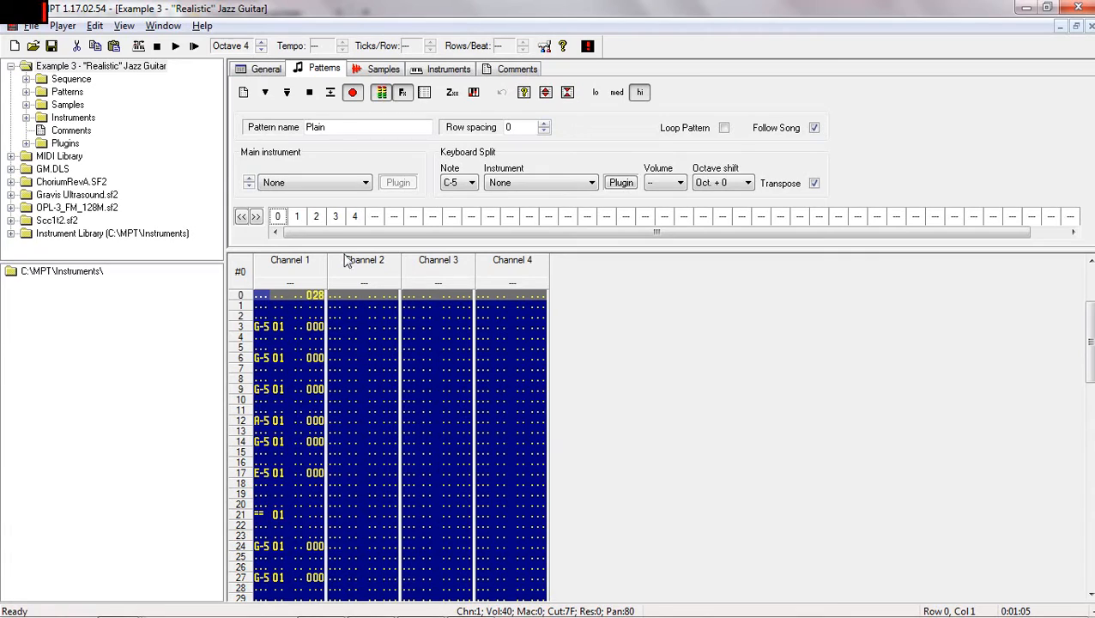
Play the jazz guitar pattern "Plain" from the start, stopping playback at its end.
left_click(287, 92)
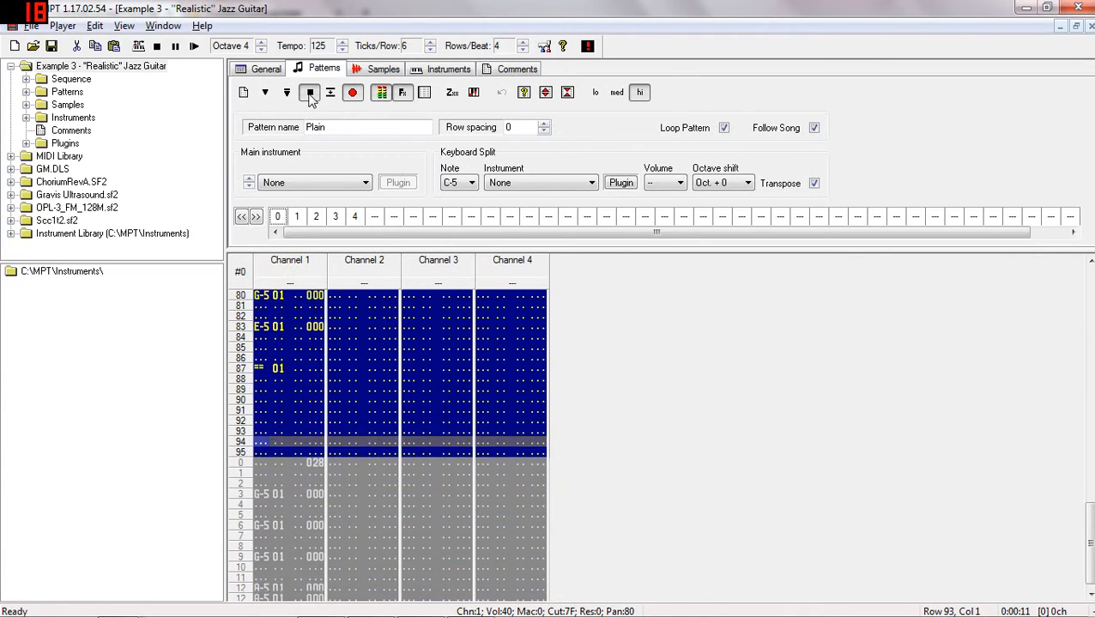
left_click(310, 93)
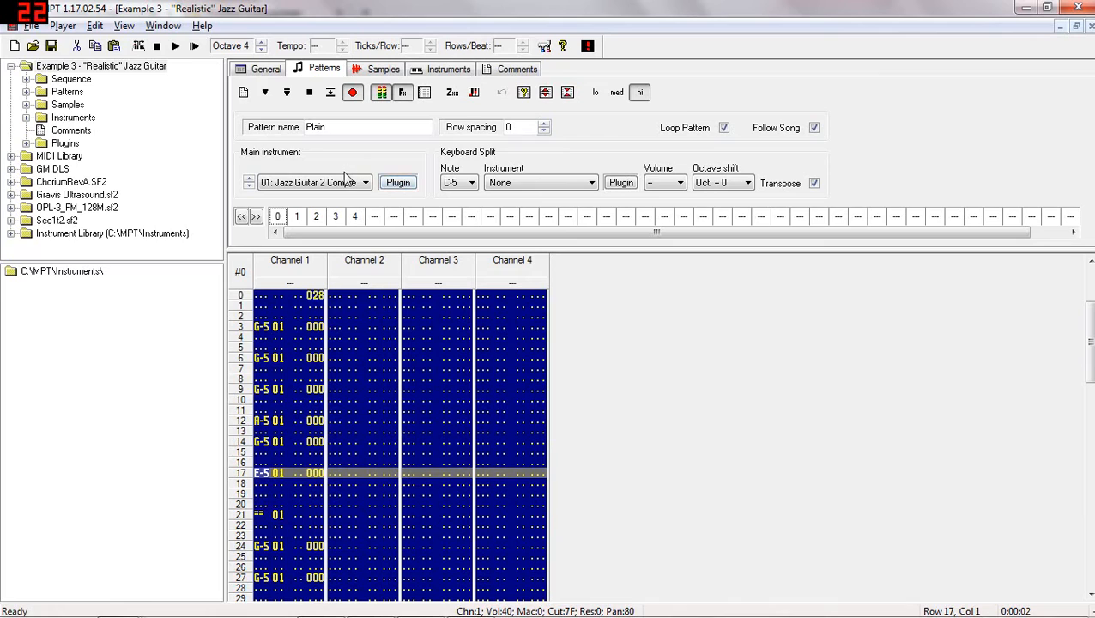
Open the "Added stops" pattern and audition the v12 SC1 stop note at row 21, starting a few rows before it.
left_click(296, 215)
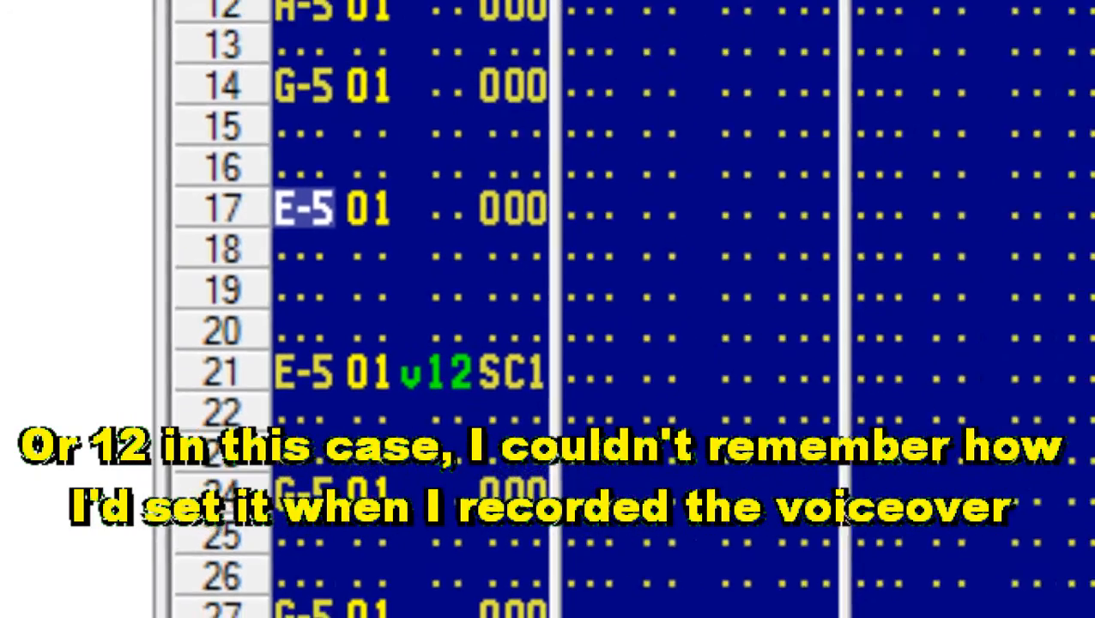
left_click(307, 154)
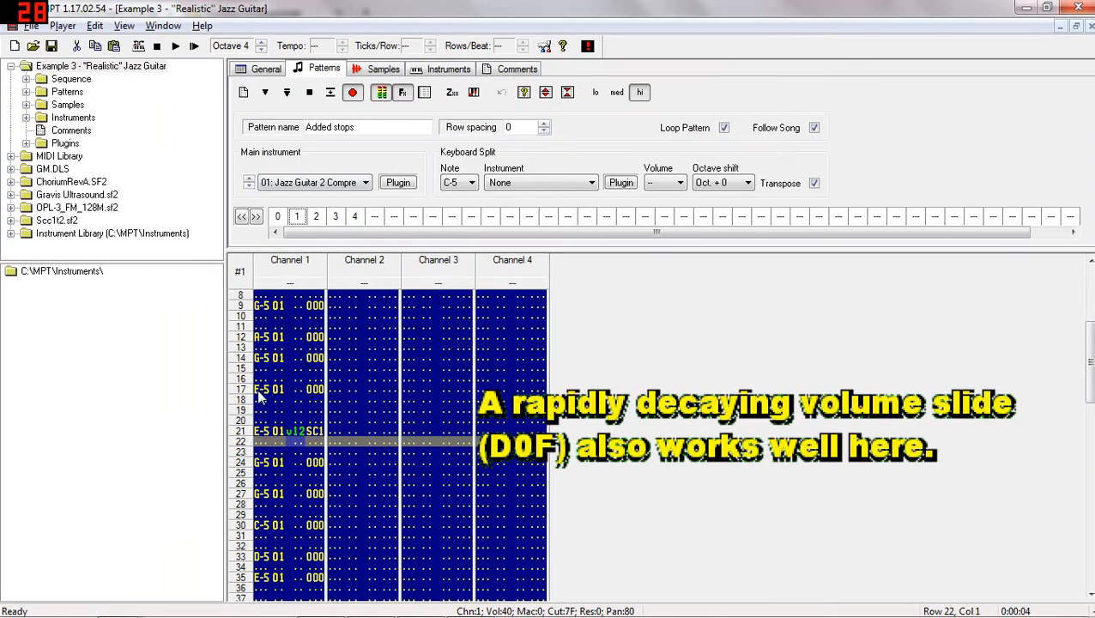
left_click(266, 392)
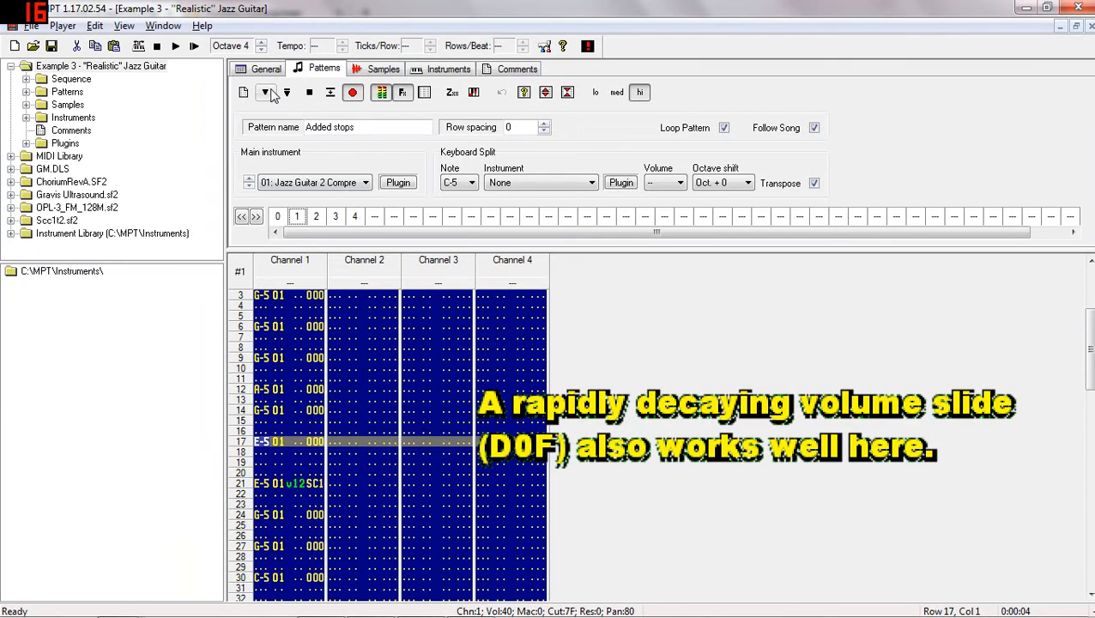
left_click(300, 96)
left_click(308, 95)
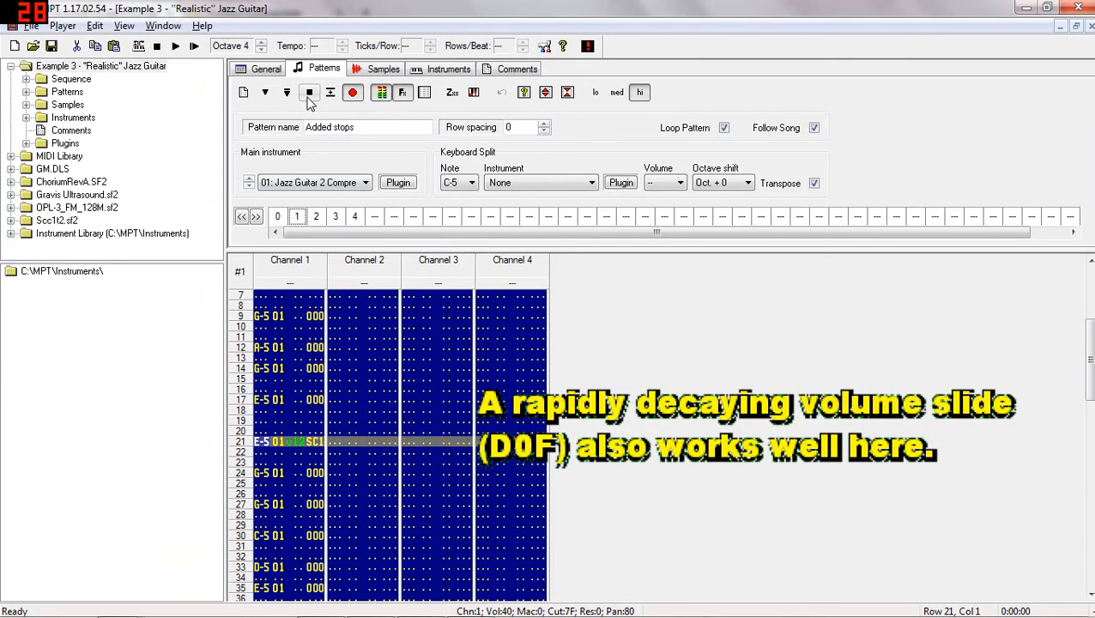
left_click(277, 392)
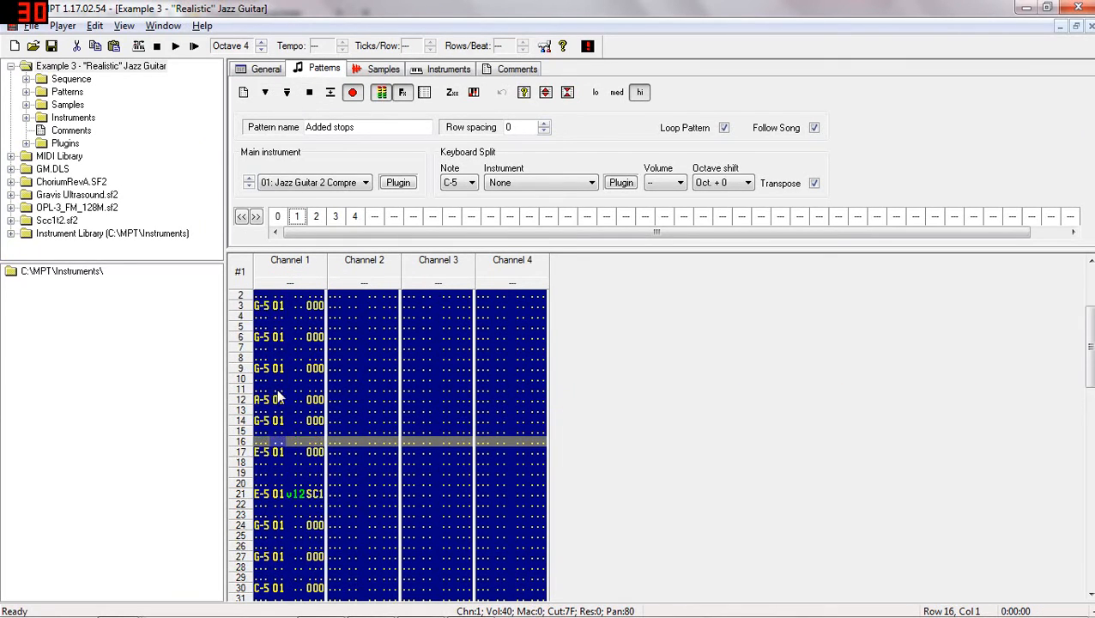
left_click(265, 93)
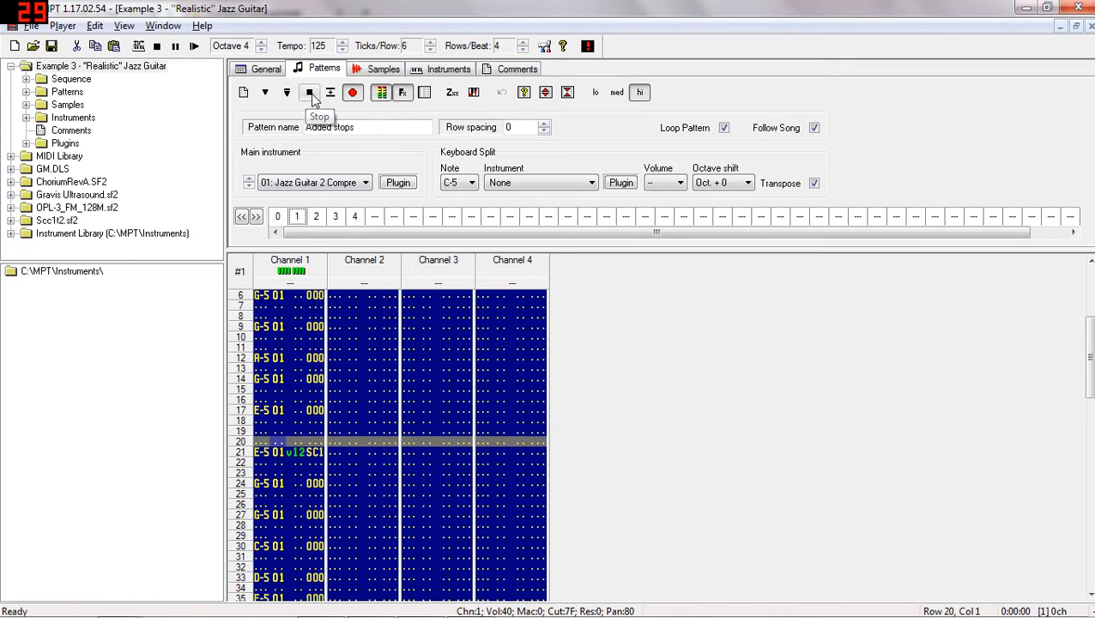
left_click(309, 94)
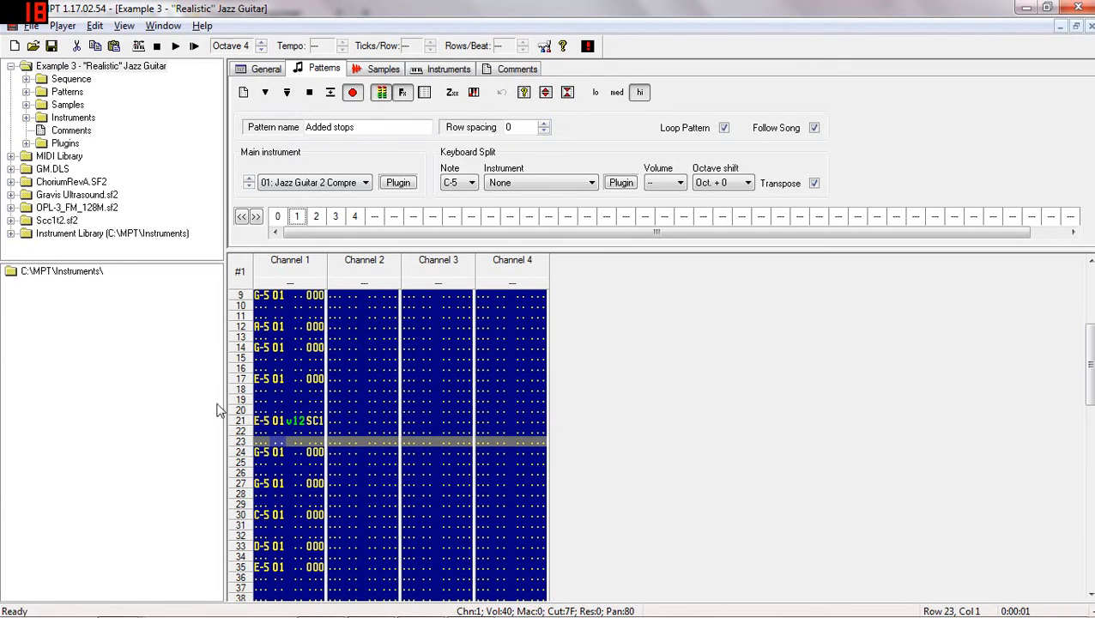
Play the whole "Added stops" pattern from its beginning, stopping playback at the end.
left_click(281, 385)
left_click(286, 92)
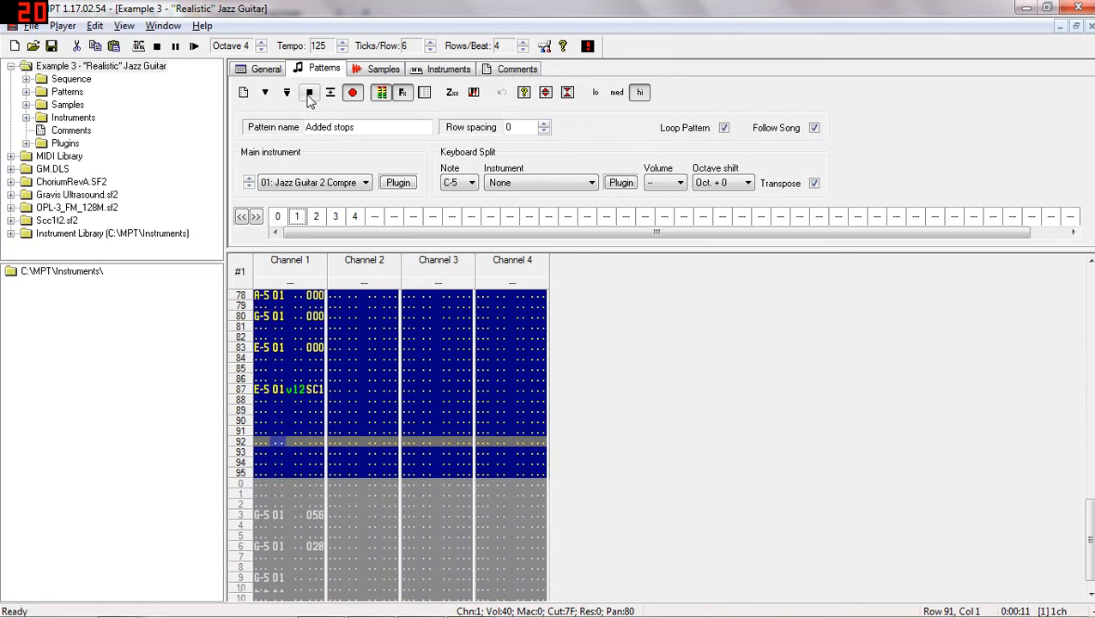
left_click(310, 98)
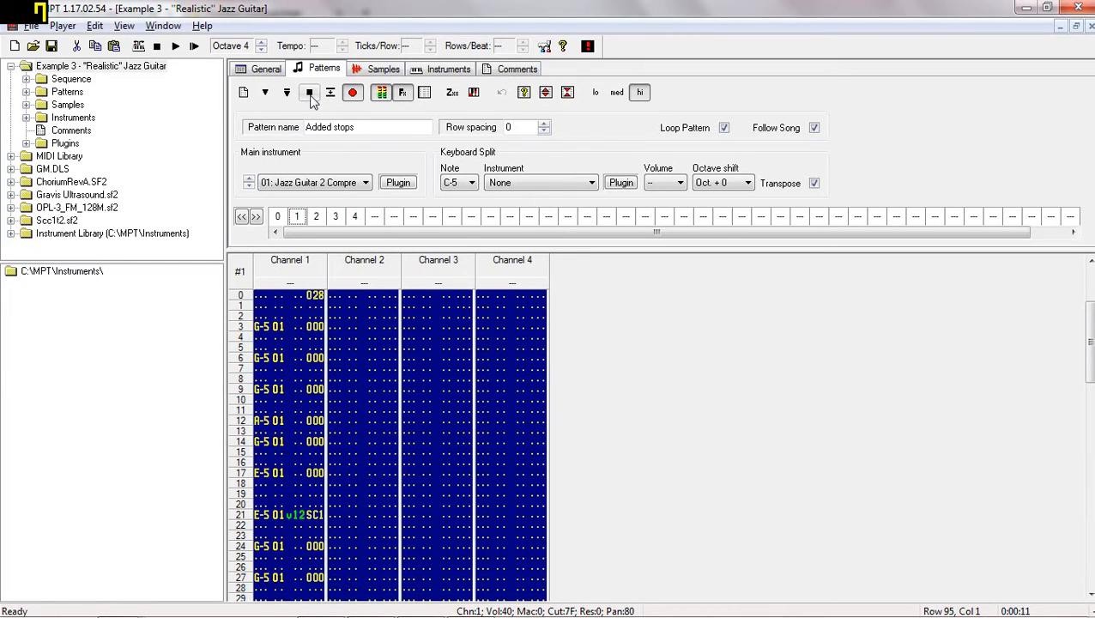
Audition the patterns "now using Round Robins" and "Stops between Strings" from the start, stopping playback after each.
left_click(316, 218)
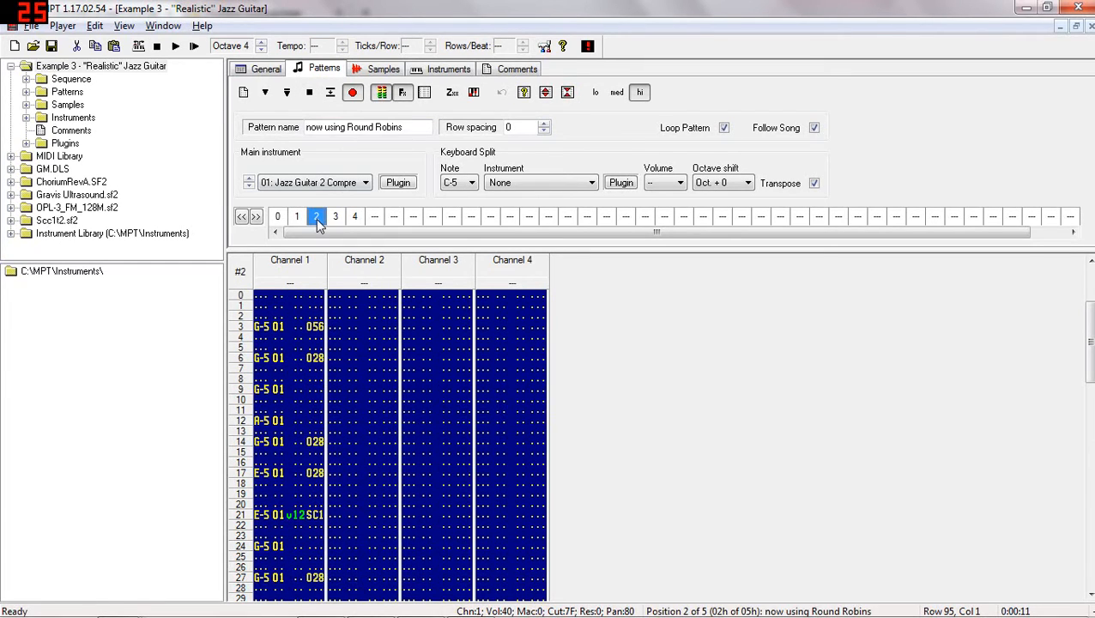
left_click(289, 96)
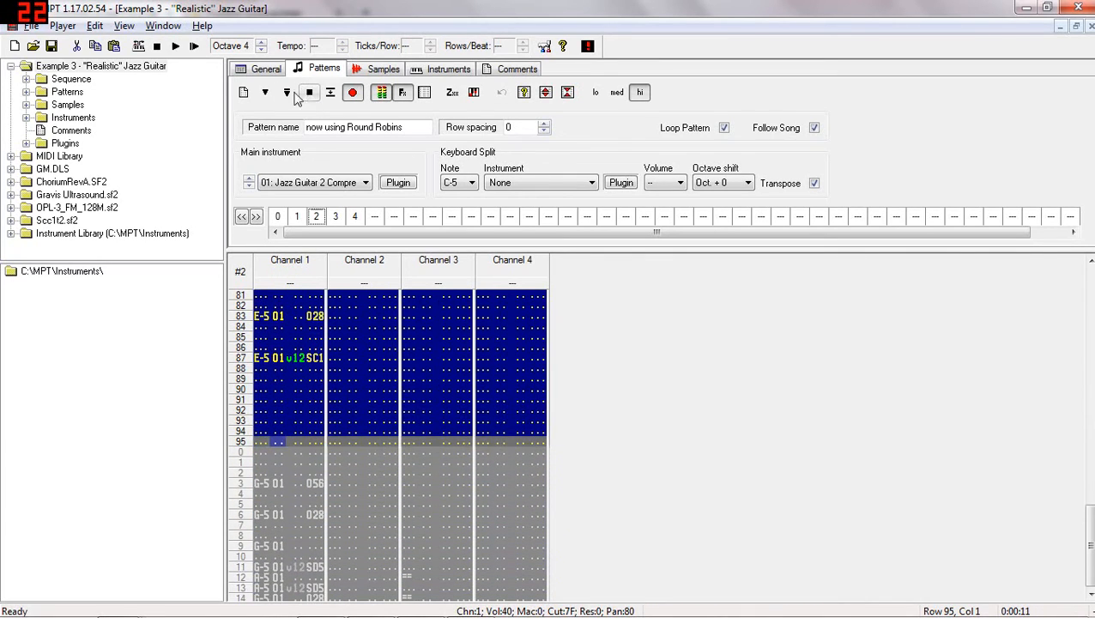
left_click(308, 95)
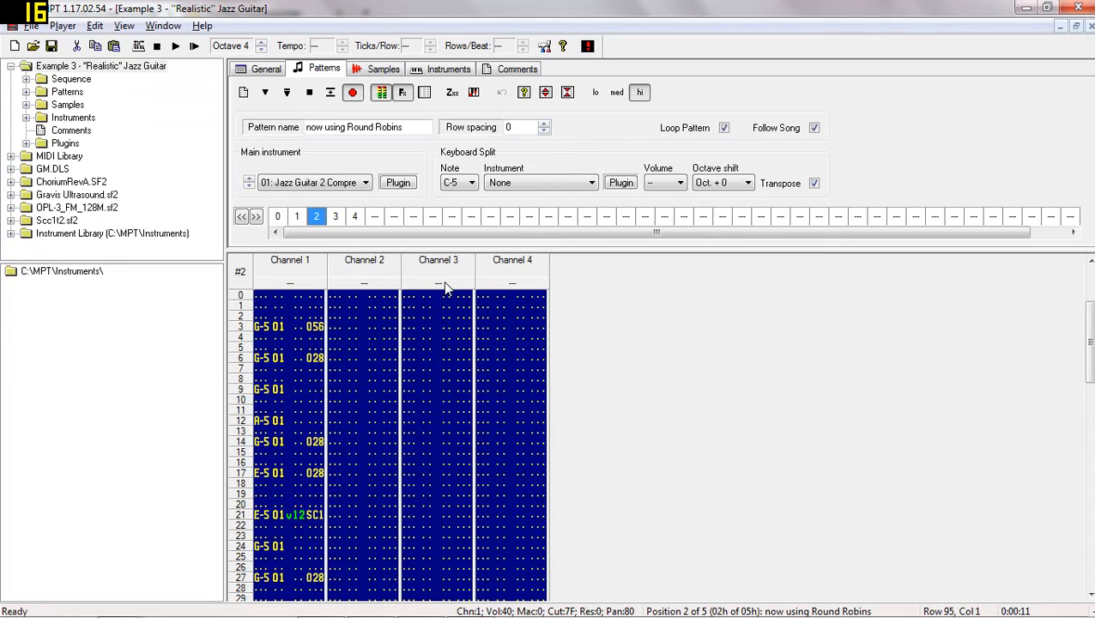
left_click(335, 218)
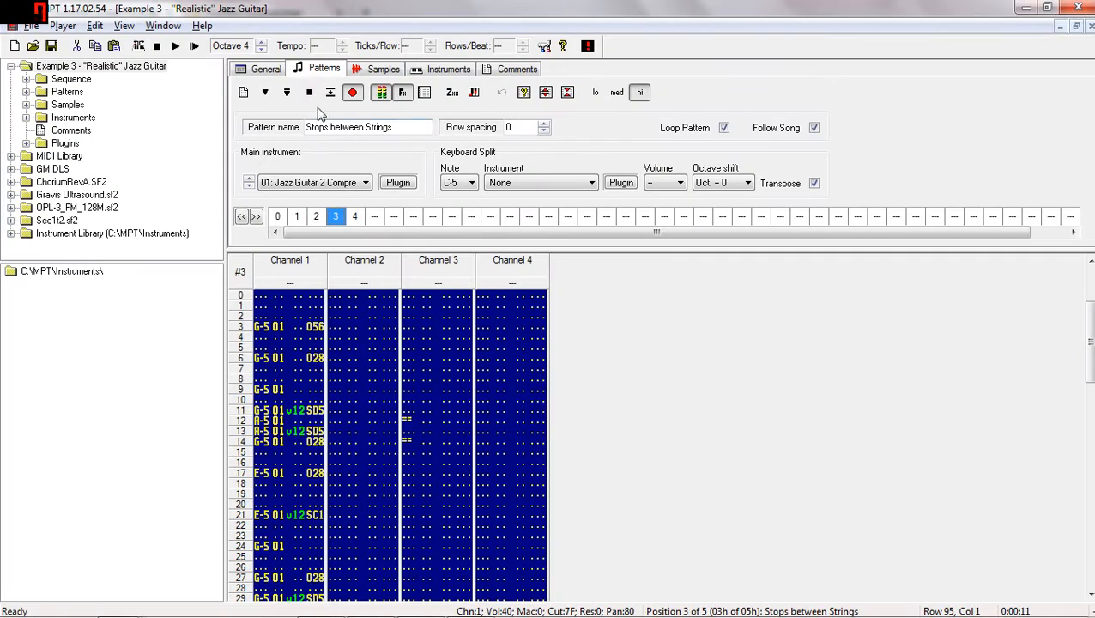
left_click(288, 94)
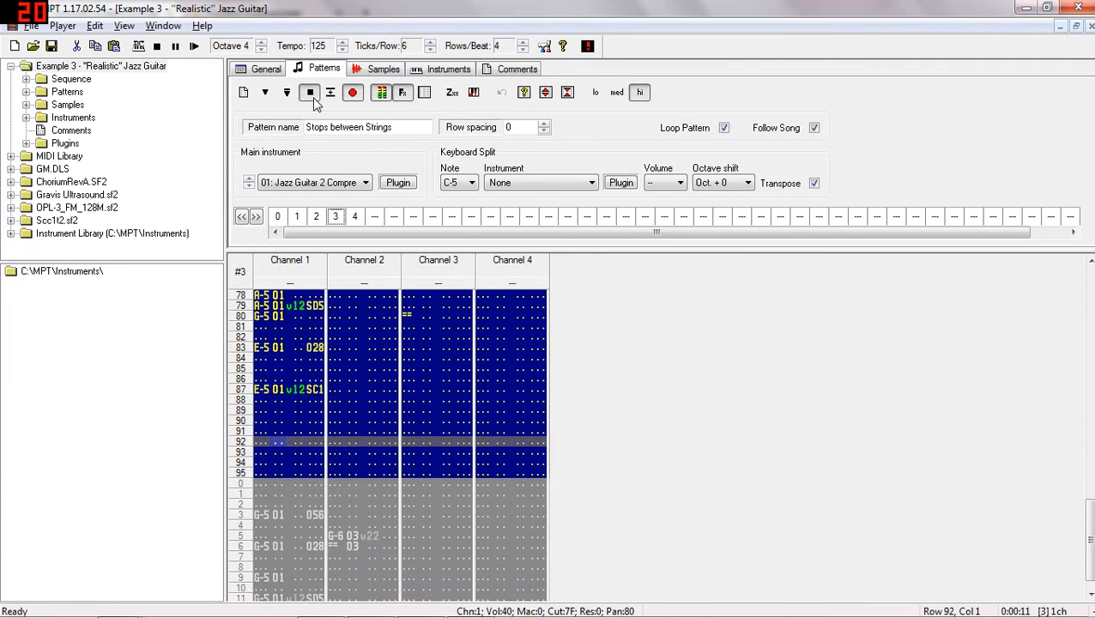
left_click(310, 94)
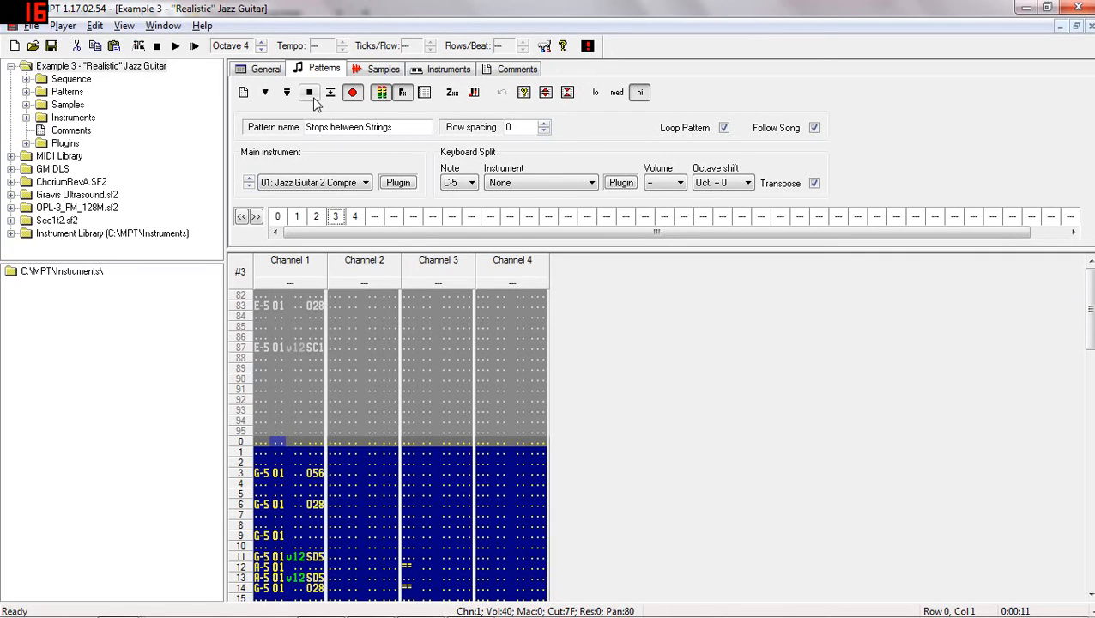
Play the "Buzz, Pinch Squeal & Overlap" pattern from the start, stopping playback after listening.
left_click(288, 93)
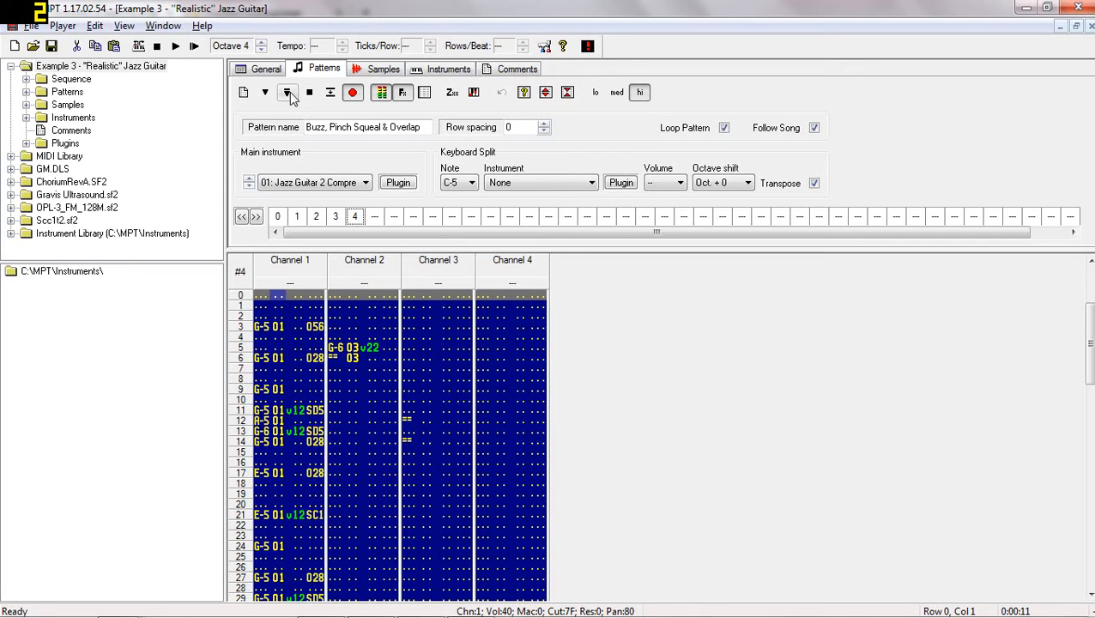
left_click(288, 93)
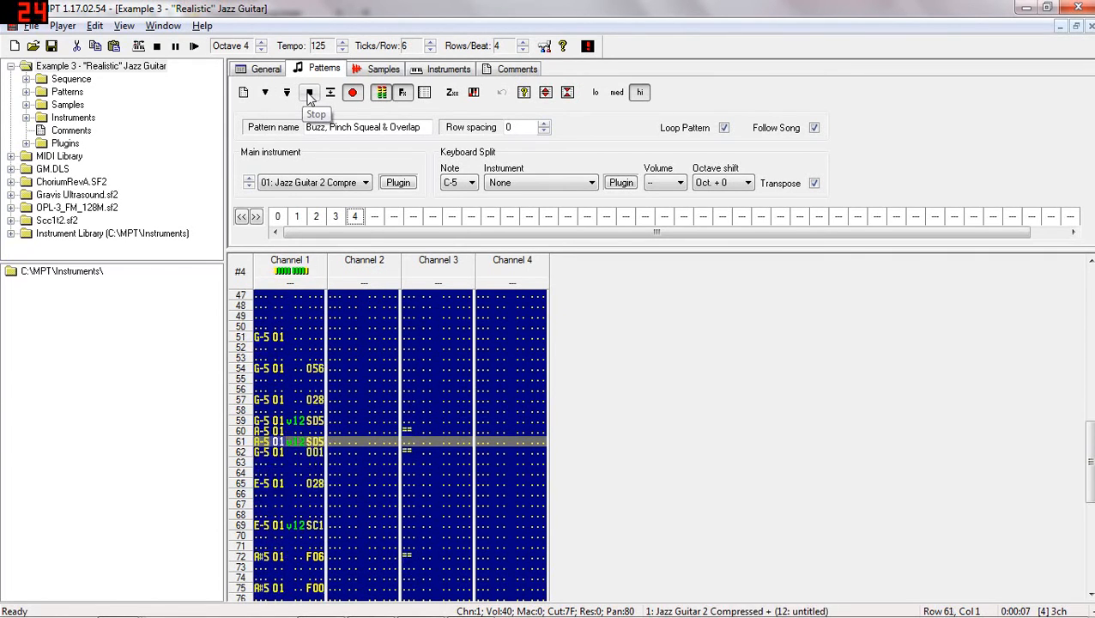
left_click(309, 92)
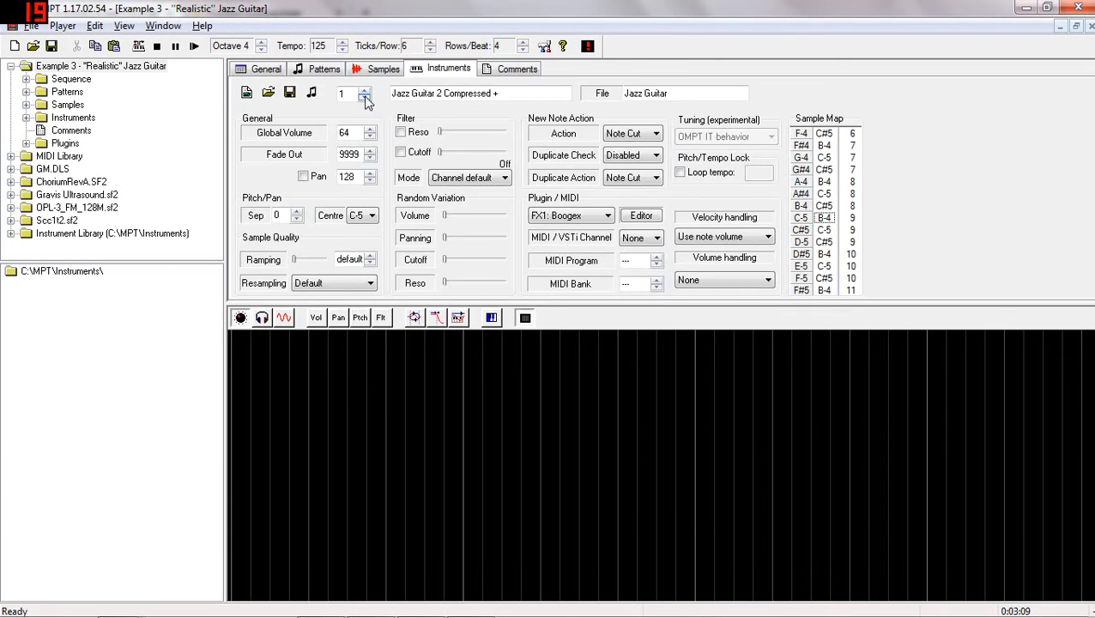
Switch from instrument 1 to jazz guitar instrument 3 and audition its note several times.
double_click(364, 93)
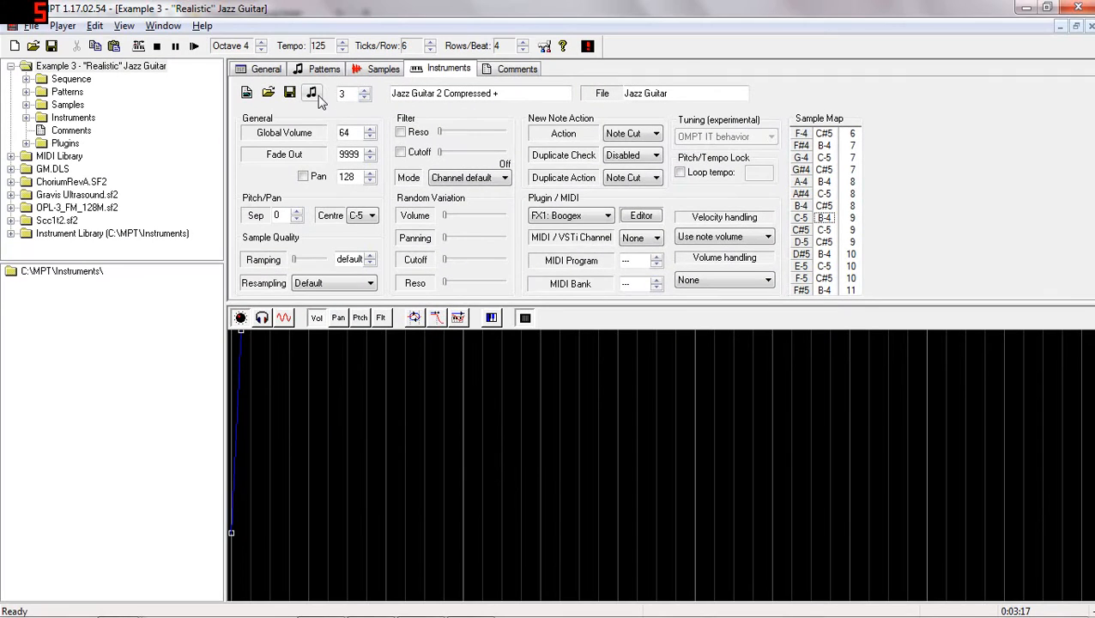
left_click(320, 100)
left_click(319, 100)
left_click(320, 100)
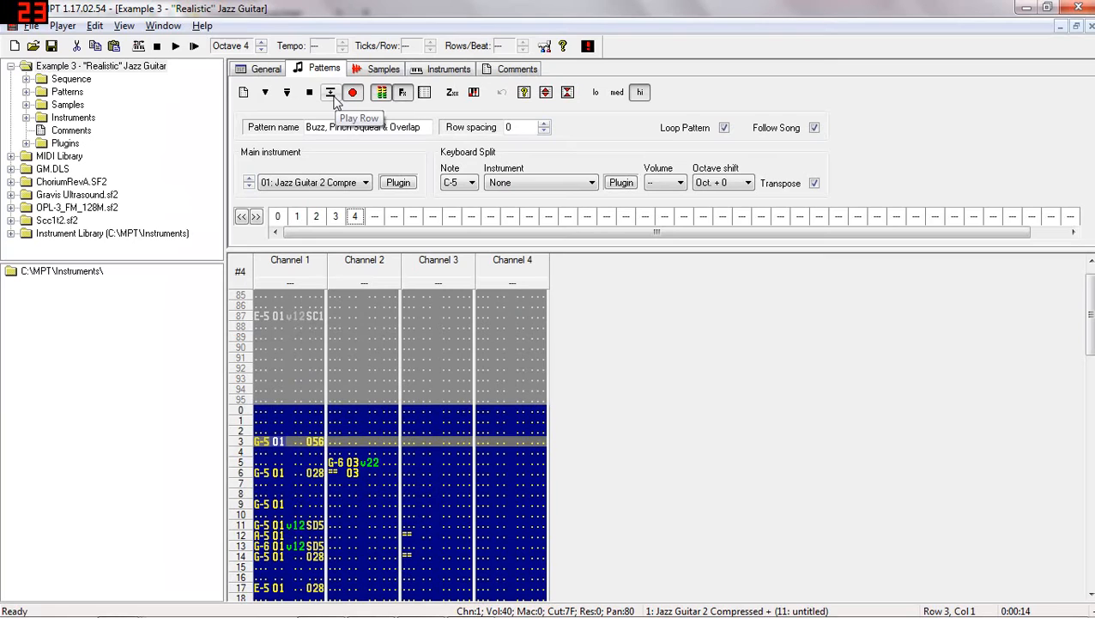
Play the "Buzz, Pinch Squeal & Overlap" pattern row by row from row 3, twice, to hear the G-6 note in channel 2.
left_click(334, 97)
left_click(334, 97)
left_click(334, 97)
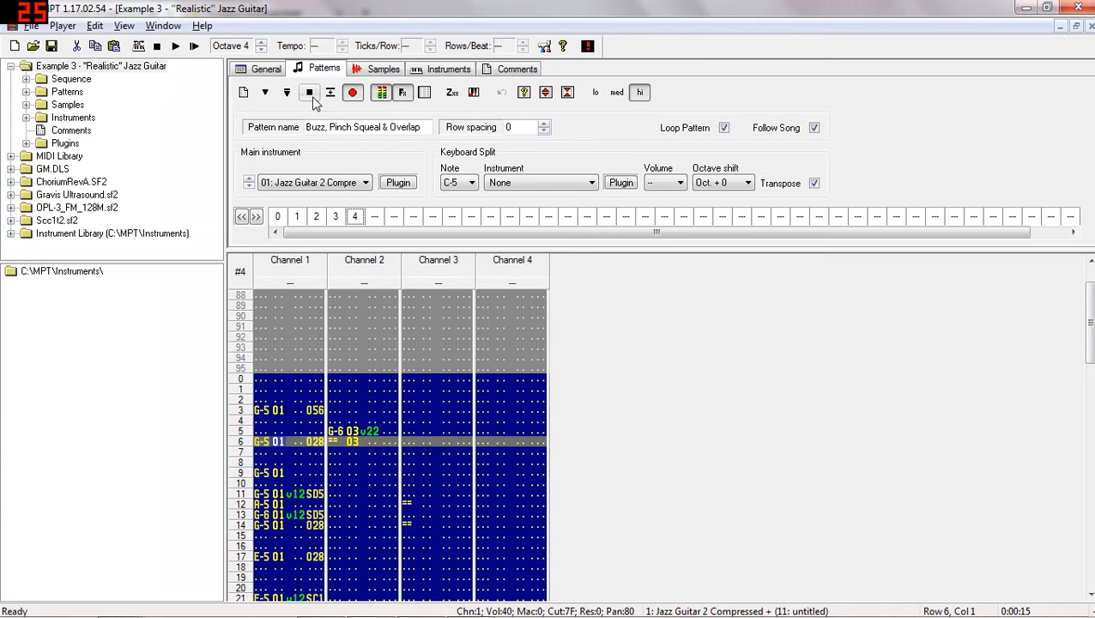
left_click(264, 413)
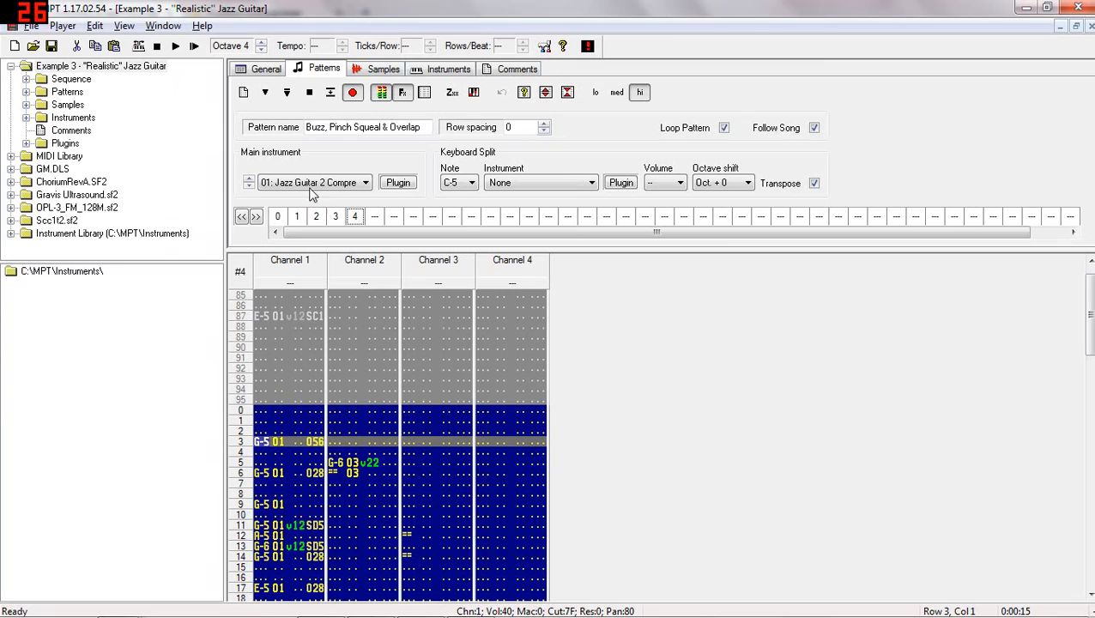
left_click(334, 99)
left_click(334, 99)
left_click(334, 98)
left_click(310, 97)
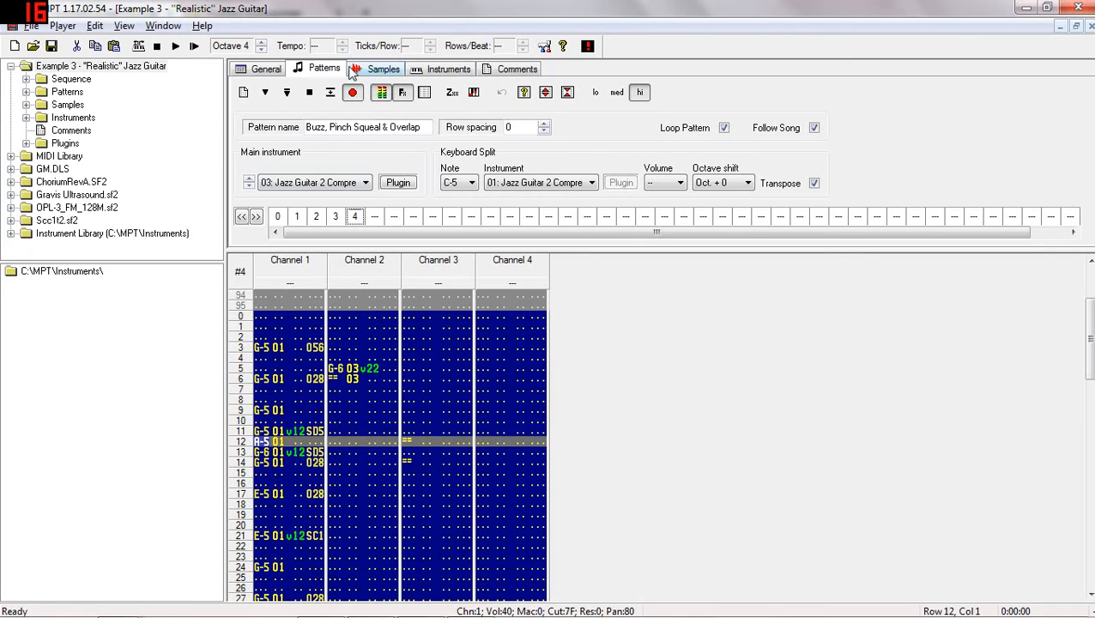
Play the pattern from row 12 and step through channel 1 to examine the v12 SD5 stop notes between the A-5 and G-5 notes.
left_click(272, 97)
left_click(310, 92)
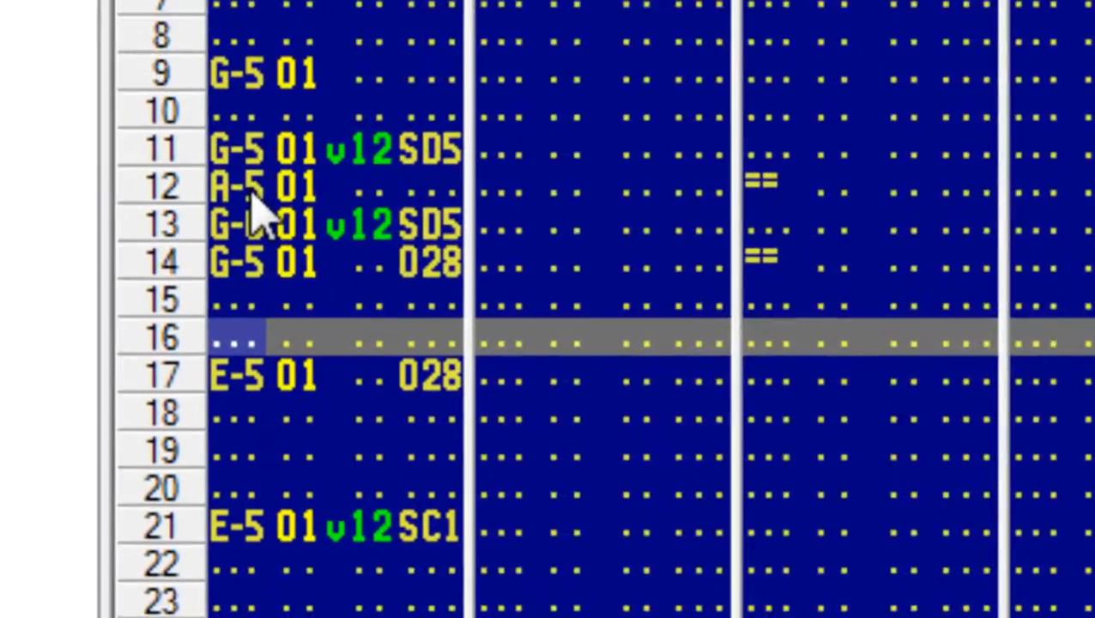
left_click(258, 401)
key("Down")
key("Down")
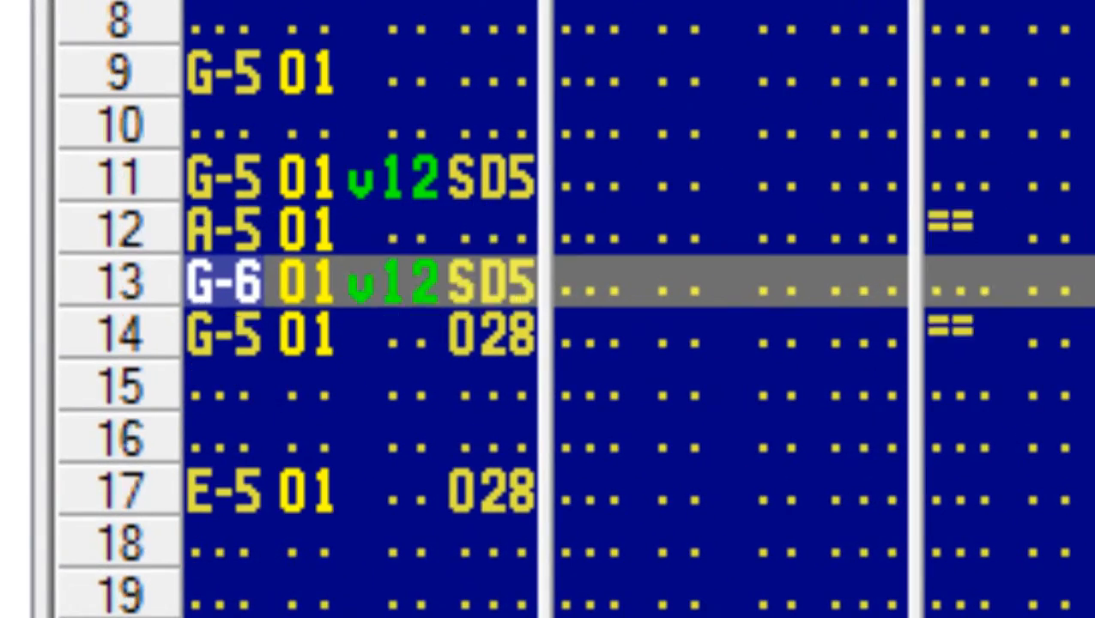
key("Up")
key("Up")
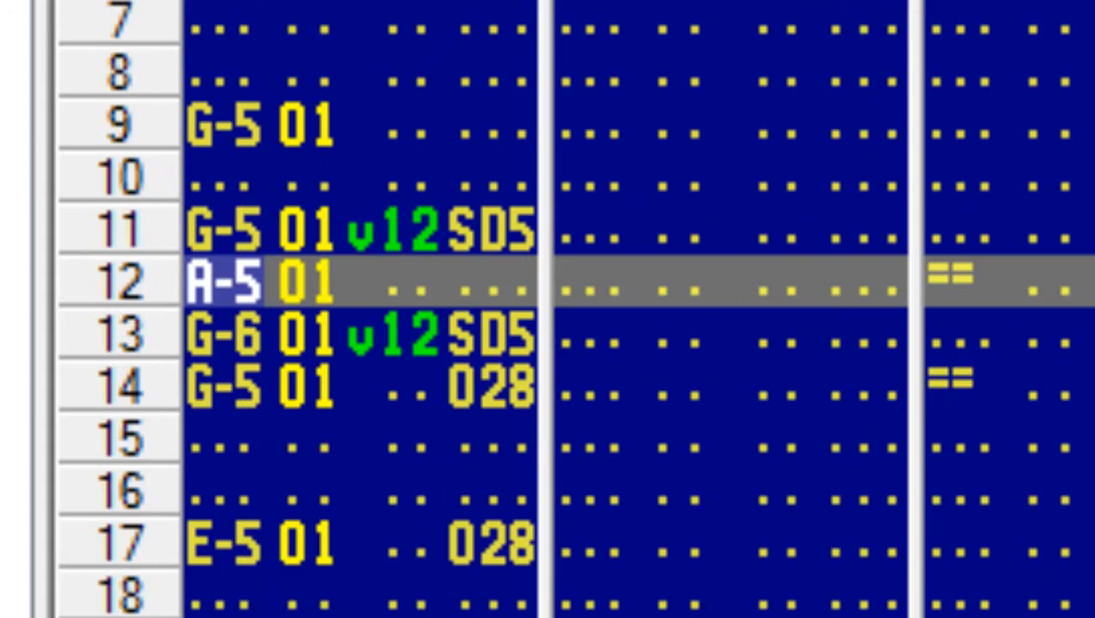
key("Down")
key("Down")
key("Down")
key("Down")
key("Down")
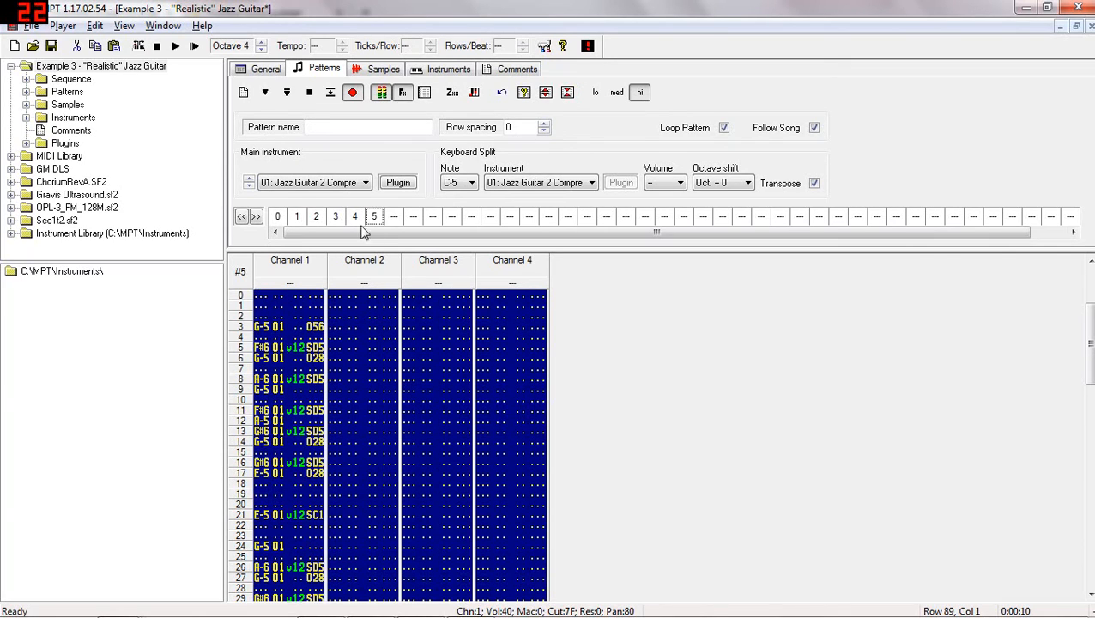
Play pattern 5 from the start, and replay the overlapping D-5 and E-5 notes from row 32 of "Buzz, Pinch Squeal & Overlap".
left_click(285, 93)
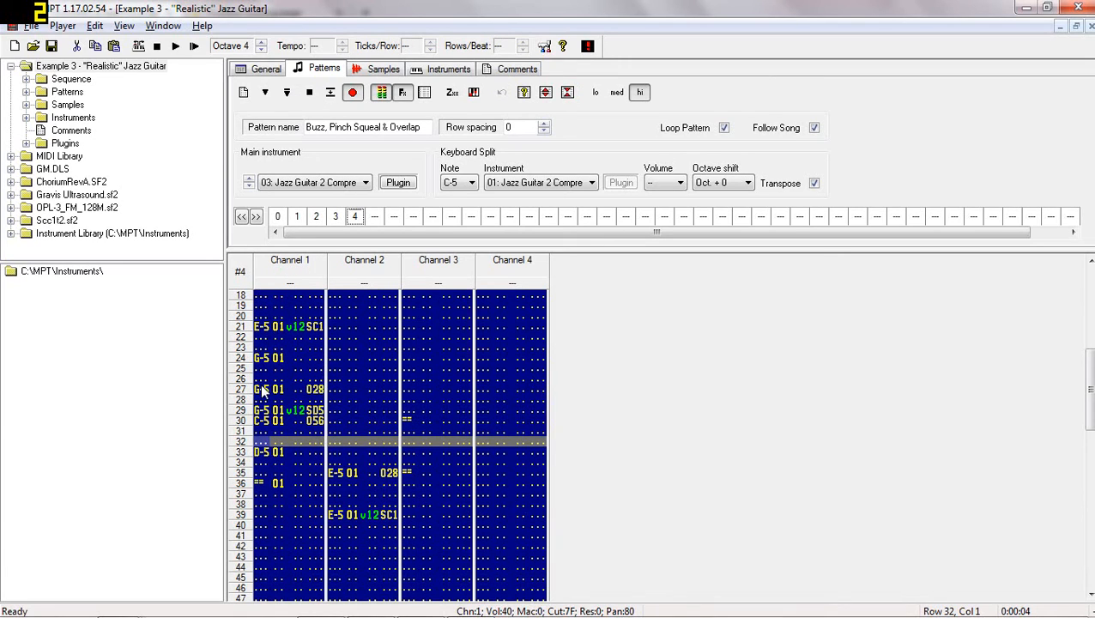
left_click(265, 94)
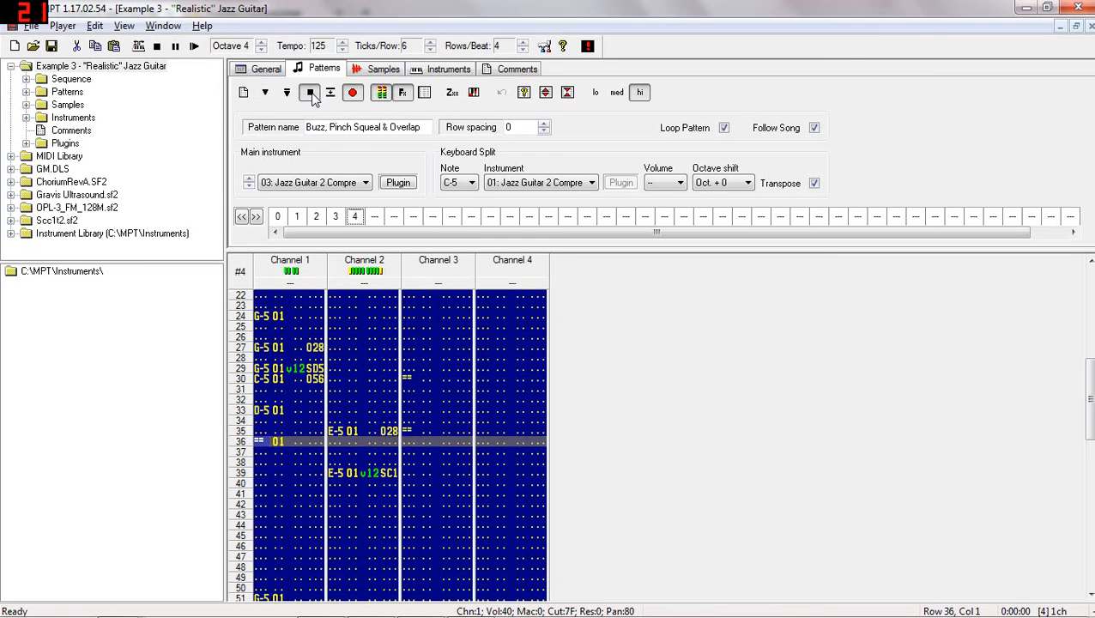
left_click(310, 91)
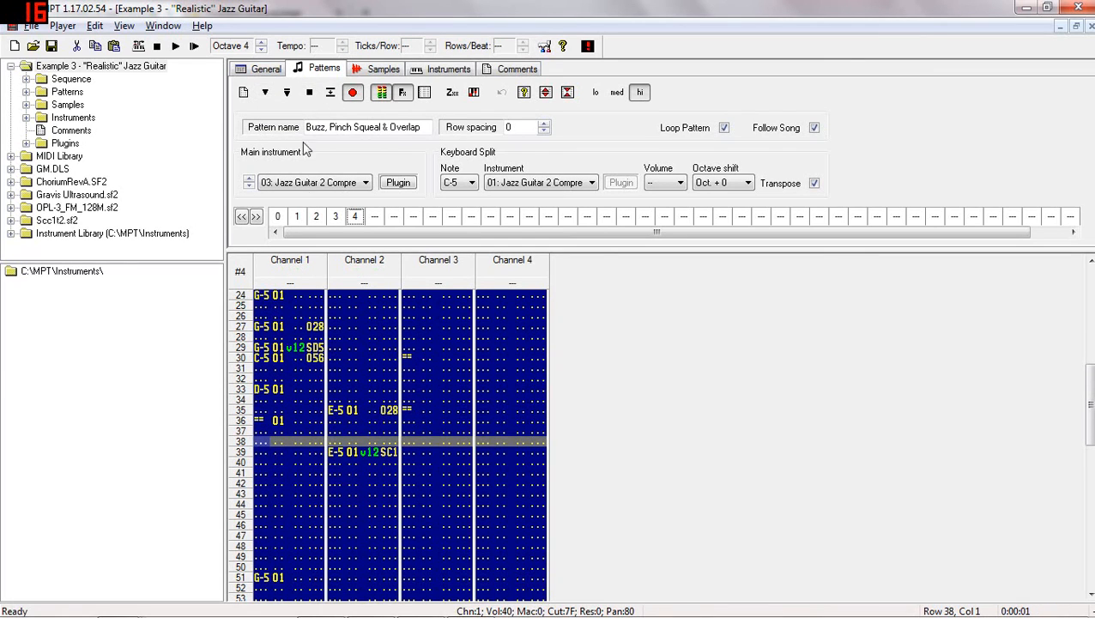
left_click(266, 92)
left_click(310, 92)
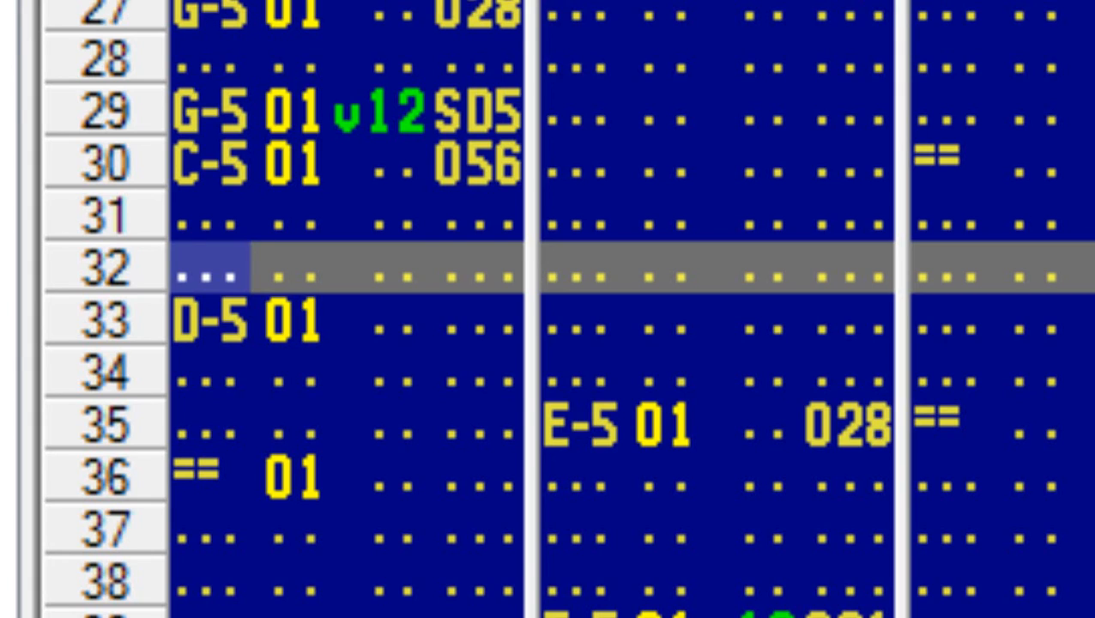
Step down from row 32 to row 39 to examine the D-5 and E-5 overlap across channels 1 and 2.
key("Down")
key("Down")
key("Down")
key("Down")
key("Down")
key("Down")
key("Down")
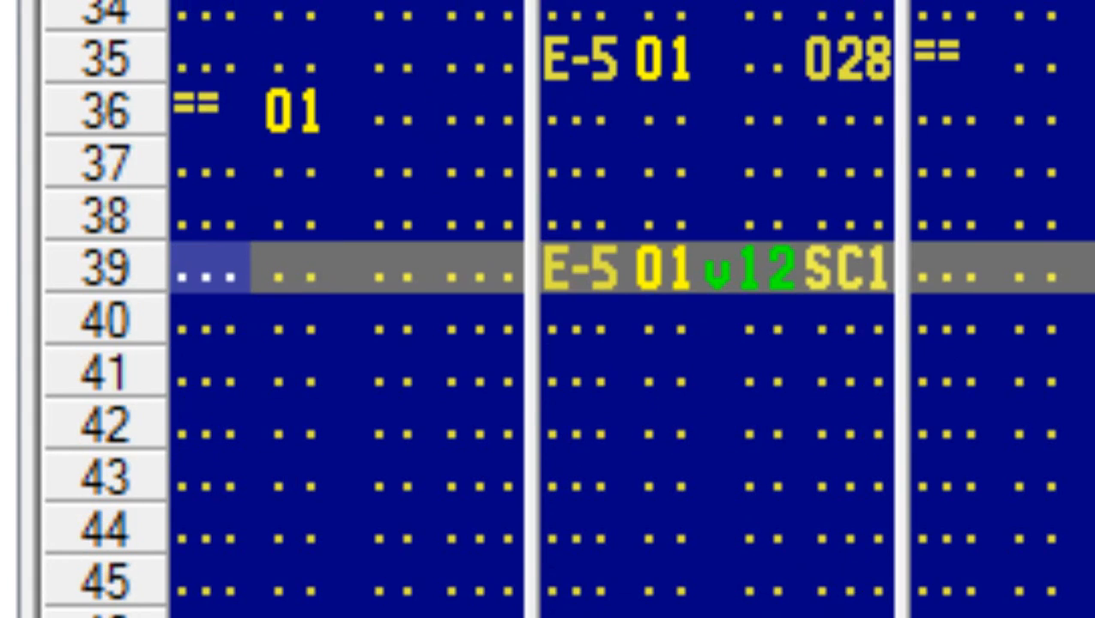